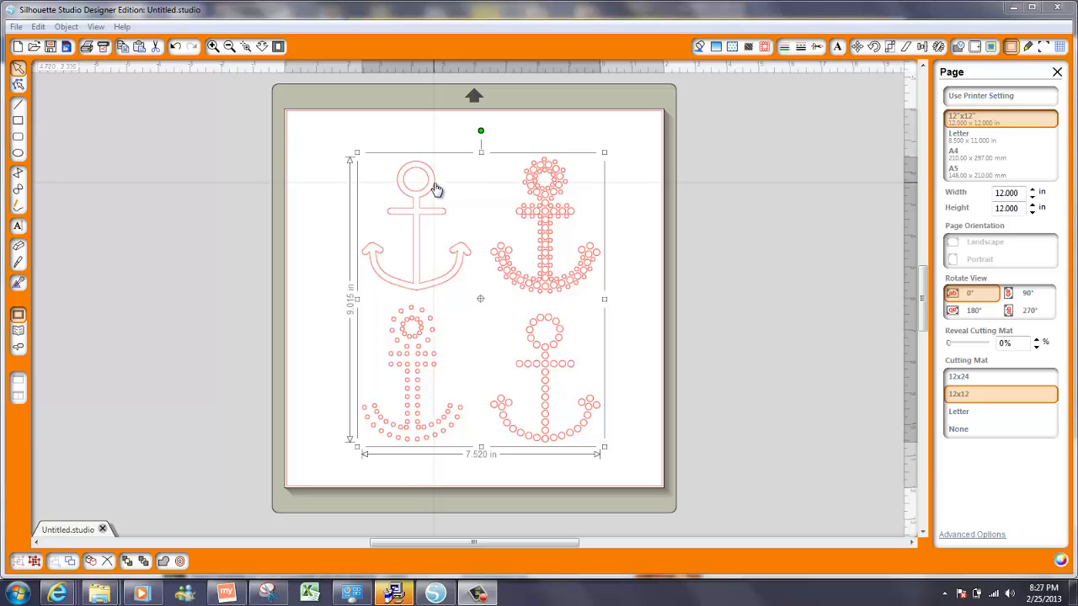
Release the anchors' compound path and ungroup them into four separate anchors
{"action": "right_click", "coordinate": [429, 184]}
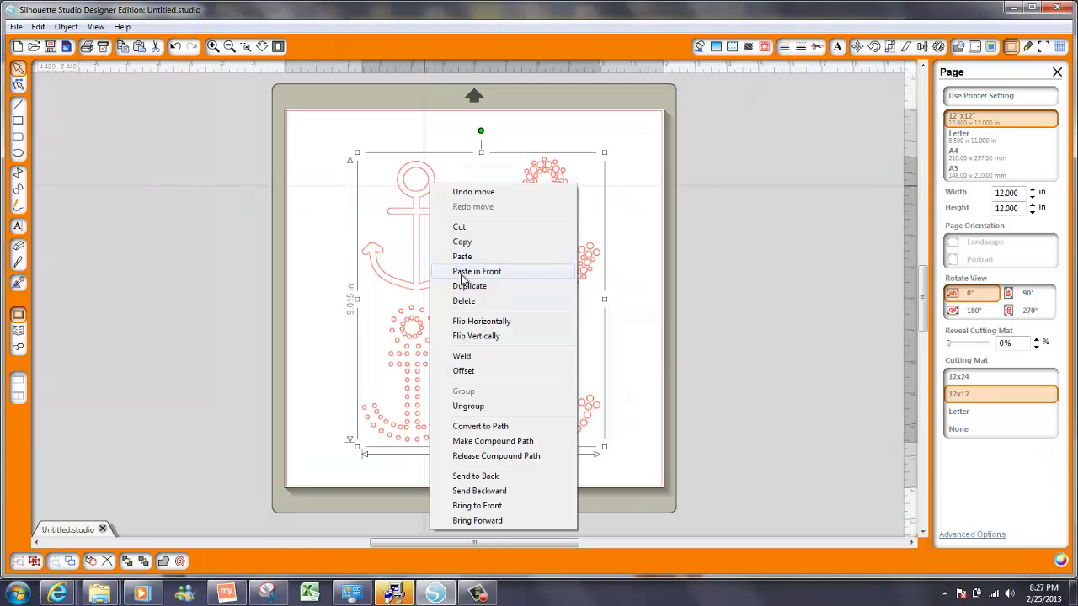
{"action": "left_click", "coordinate": [481, 455]}
{"action": "left_click", "coordinate": [482, 215]}
{"action": "right_click", "coordinate": [430, 186]}
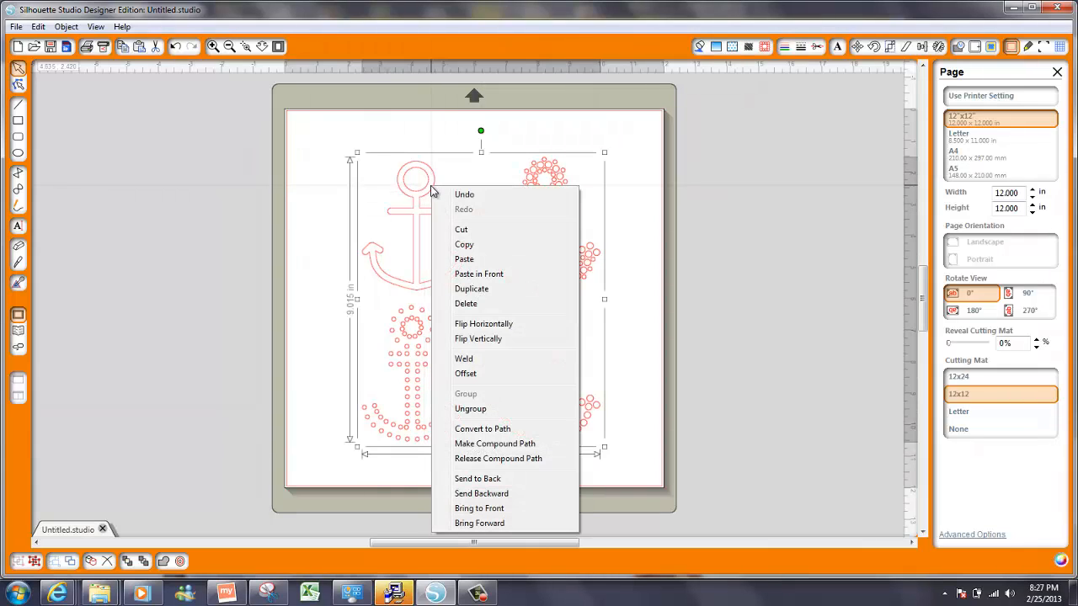
{"action": "left_click", "coordinate": [480, 410]}
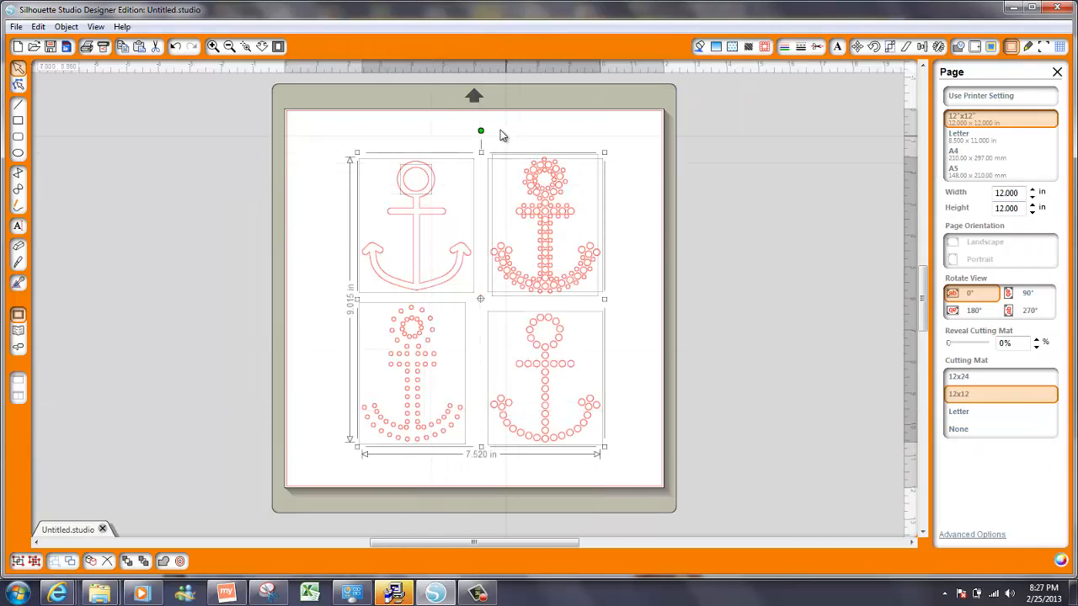
{"action": "left_click", "coordinate": [483, 128]}
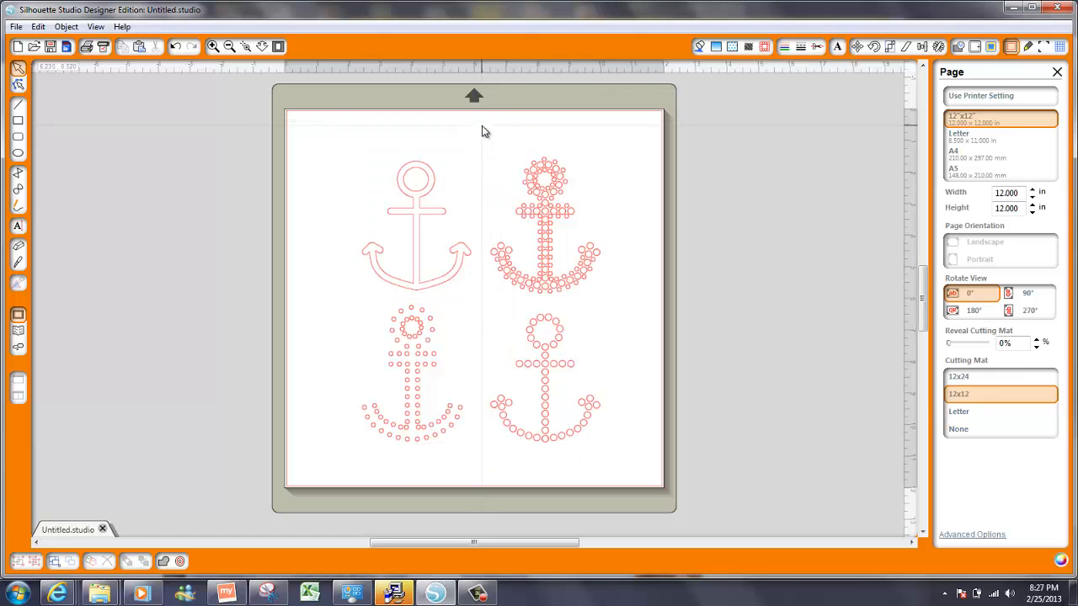
Delete the two right-hand dotted anchors and the lower-left dotted anchor, keeping the outline anchor
{"action": "left_click_drag", "start_coordinate": [482, 128], "coordinate": [705, 488]}
{"action": "key", "text": "Delete"}
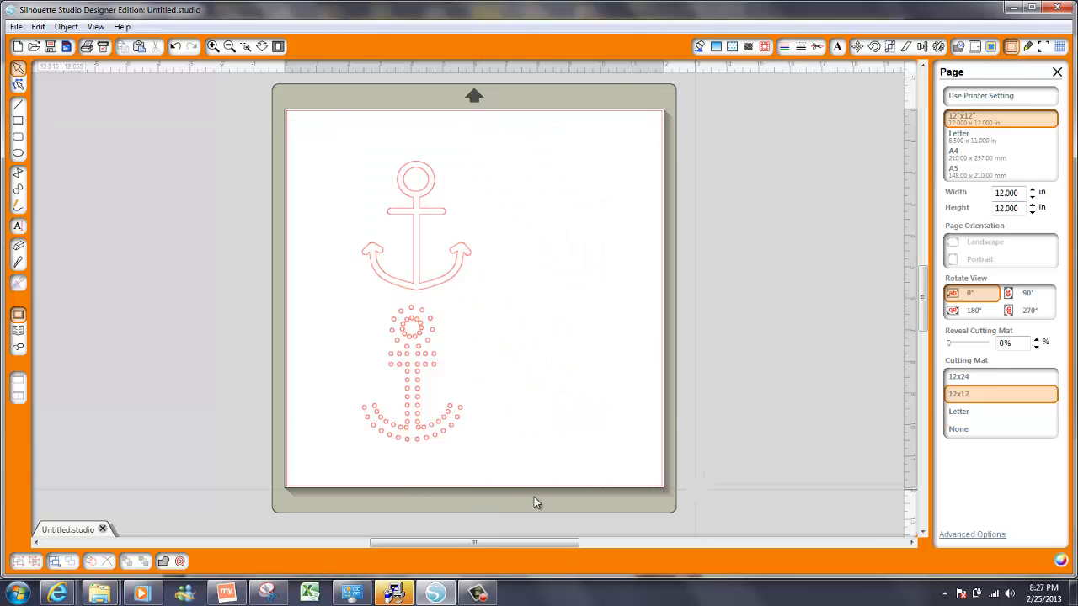
{"action": "left_click_drag", "start_coordinate": [338, 300], "coordinate": [541, 490]}
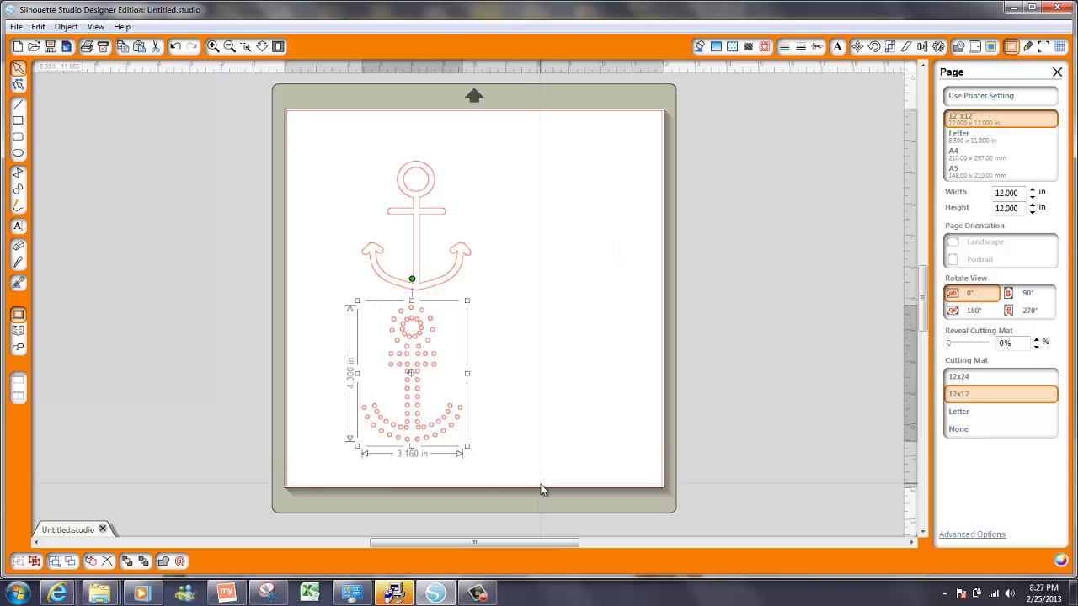
{"action": "key", "text": "Delete"}
{"action": "left_click", "coordinate": [409, 211]}
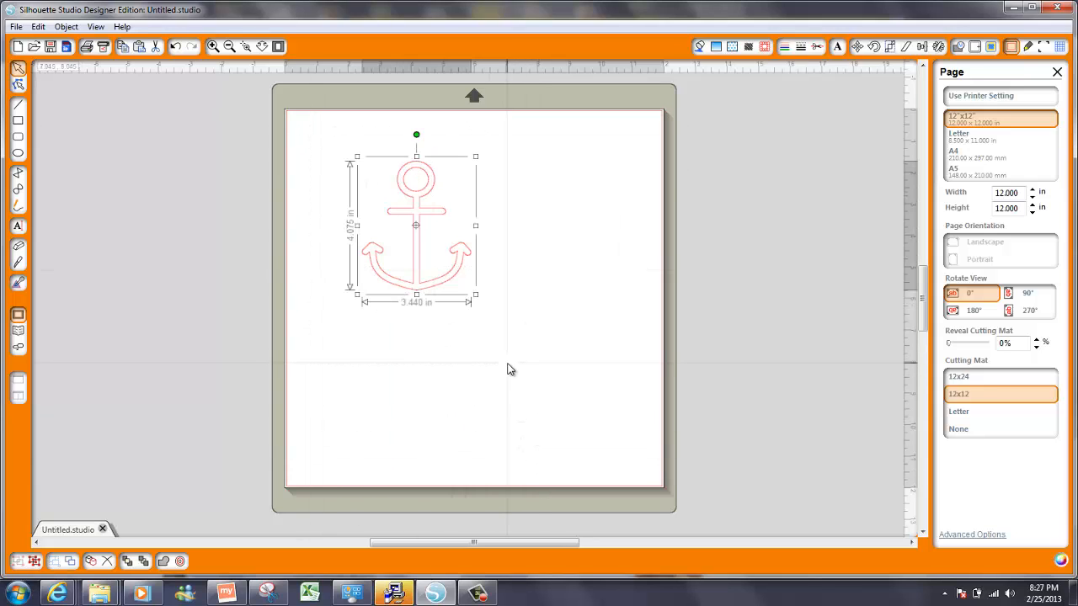
Scale the plain outline anchor up to 7.105 x 8.415 in and park it left of the mat
{"action": "right_click", "coordinate": [415, 196]}
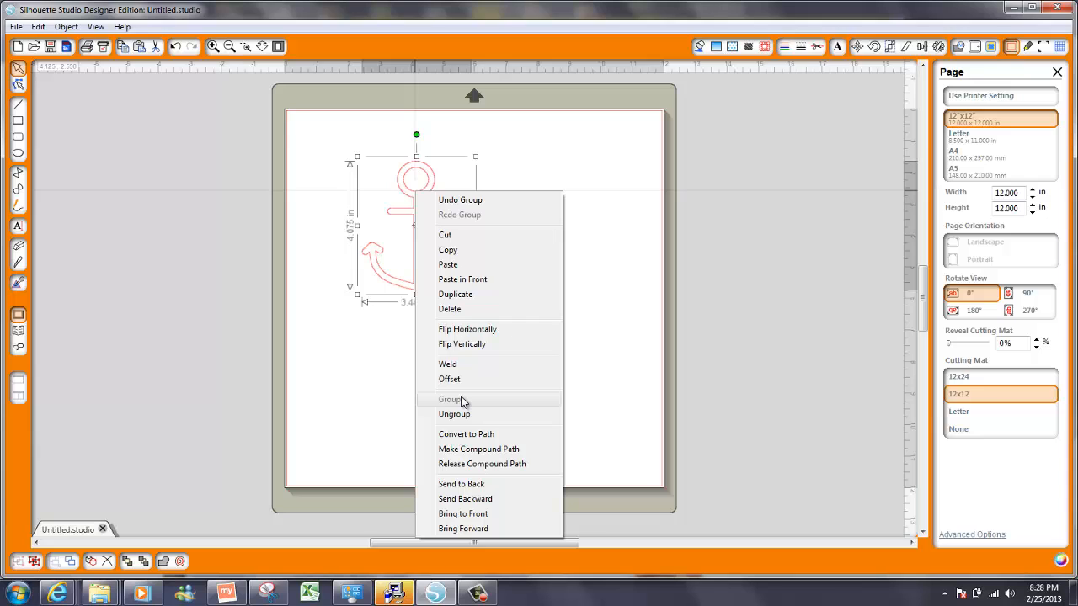
{"action": "left_click", "coordinate": [607, 333]}
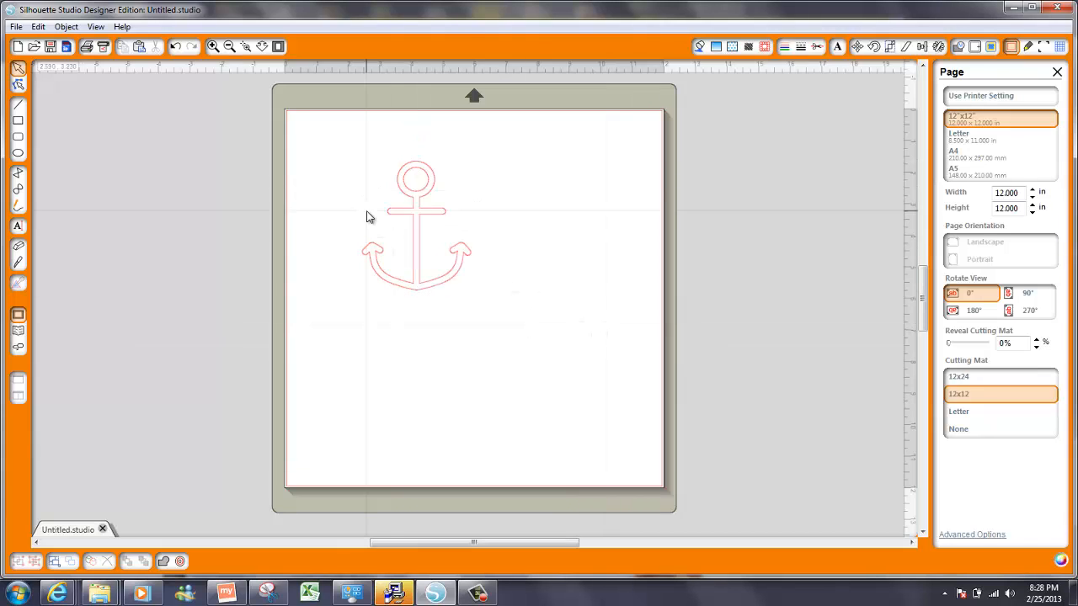
{"action": "left_click", "coordinate": [422, 219]}
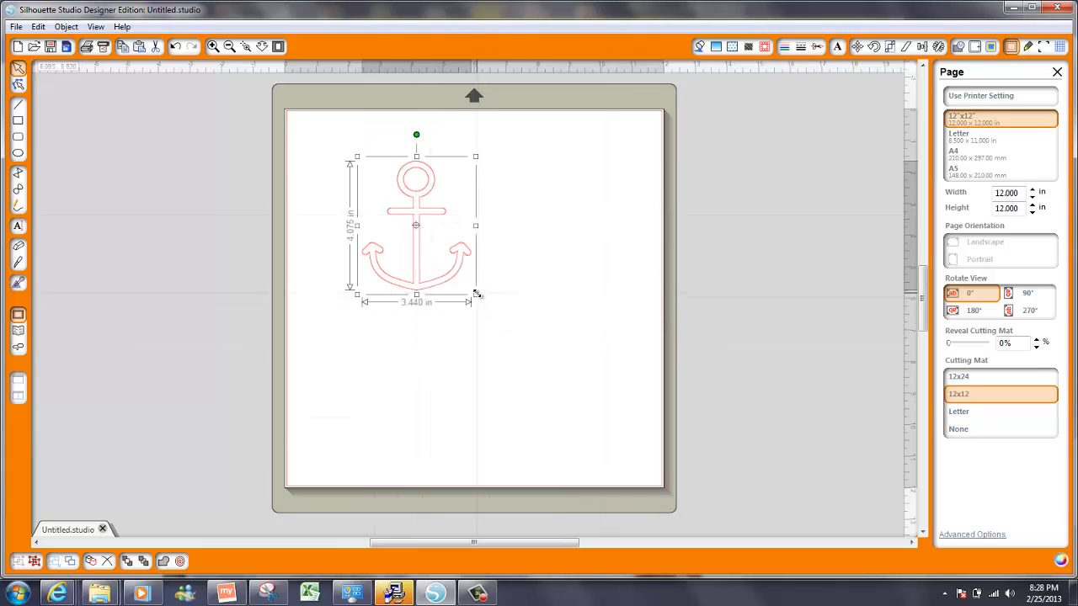
{"action": "left_click_drag", "start_coordinate": [477, 294], "coordinate": [591, 431]}
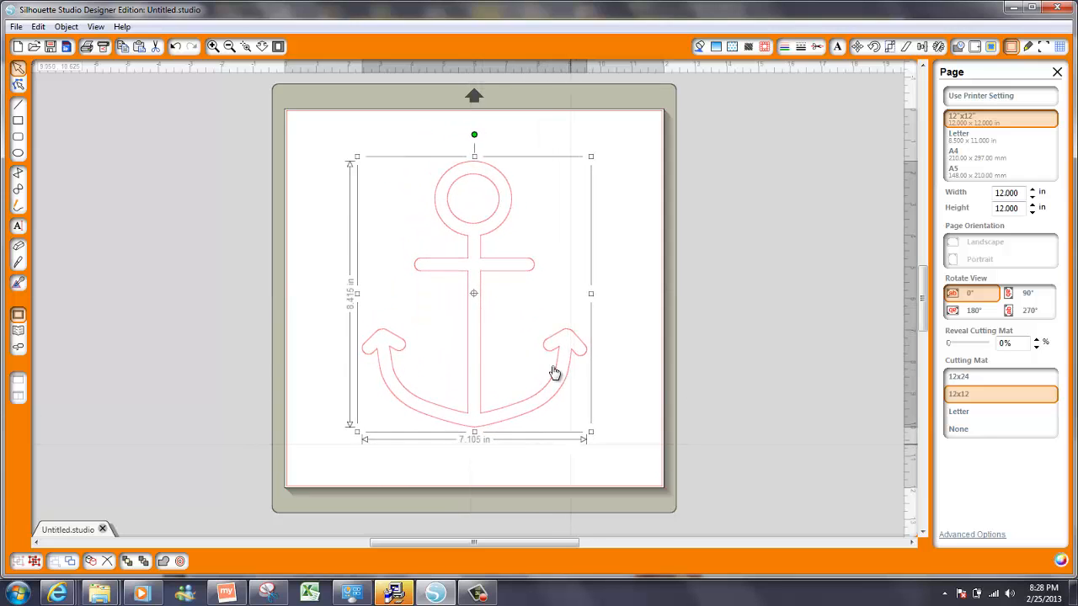
{"action": "left_click_drag", "start_coordinate": [555, 356], "coordinate": [345, 324]}
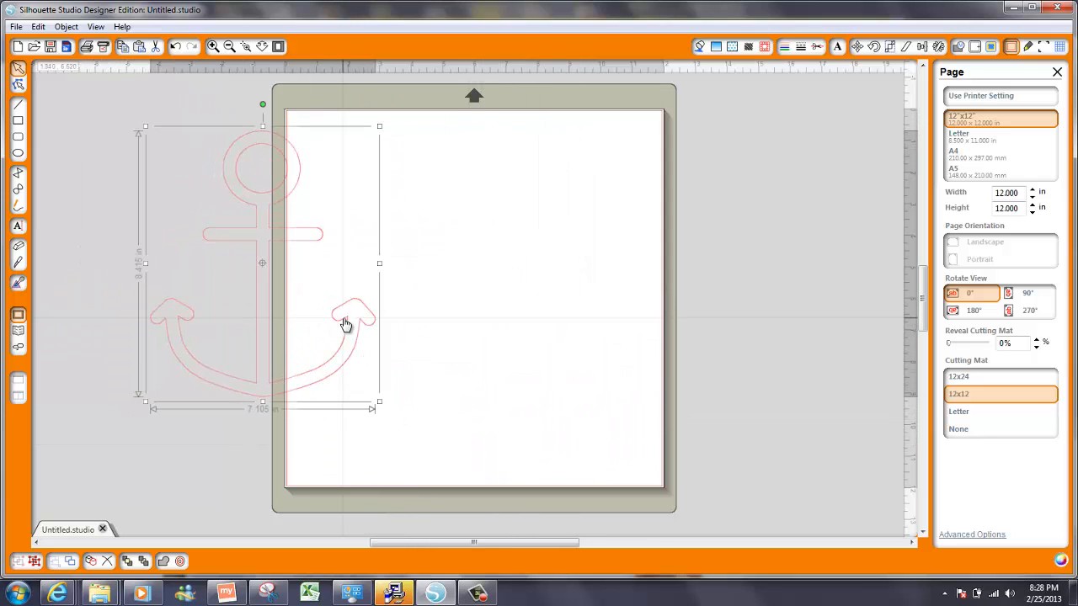
Add the text 'Julie' on the mat and enlarge it to 6.110 x 3.310 in
{"action": "left_click", "coordinate": [19, 228]}
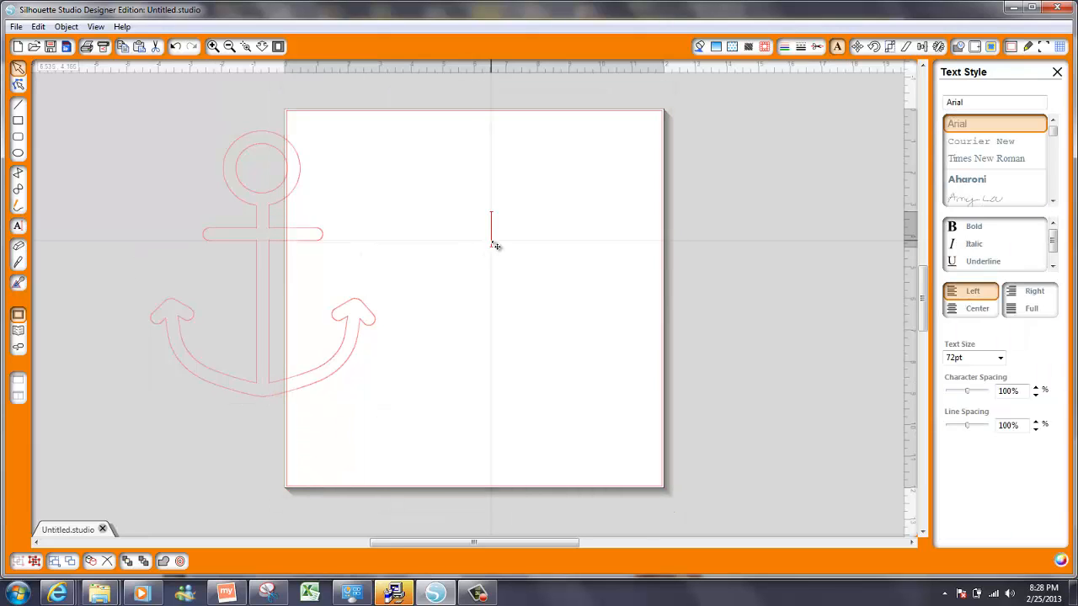
{"action": "left_click", "coordinate": [493, 242]}
{"action": "type", "text": "JULIE"}
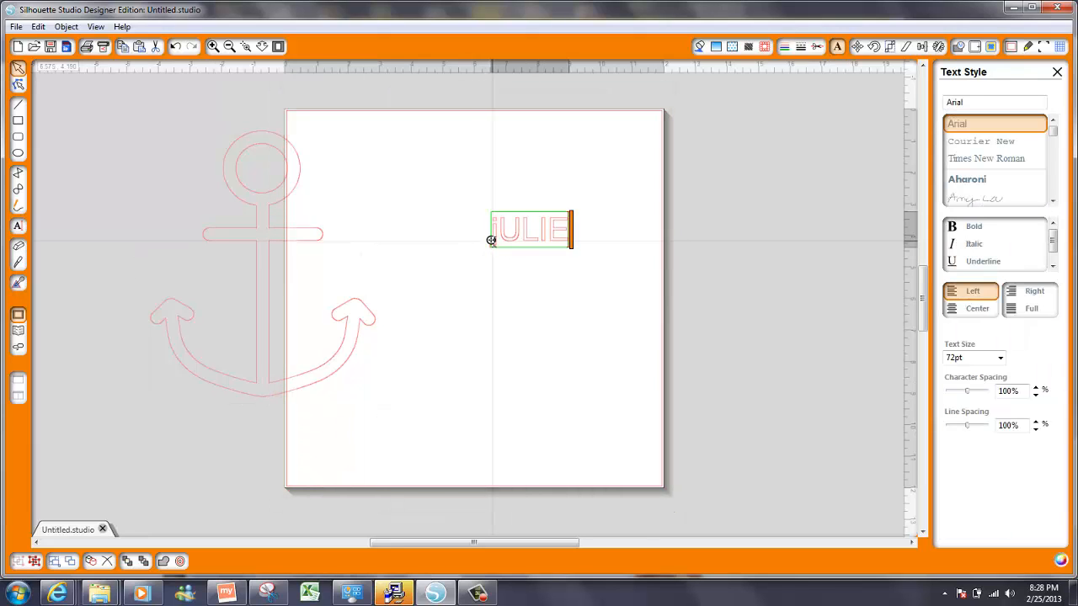
{"action": "key", "text": "BackSpace"}
{"action": "key", "text": "BackSpace"}
{"action": "key", "text": "BackSpace"}
{"action": "key", "text": "BackSpace"}
{"action": "key", "text": "BackSpace"}
{"action": "type", "text": "Julie"}
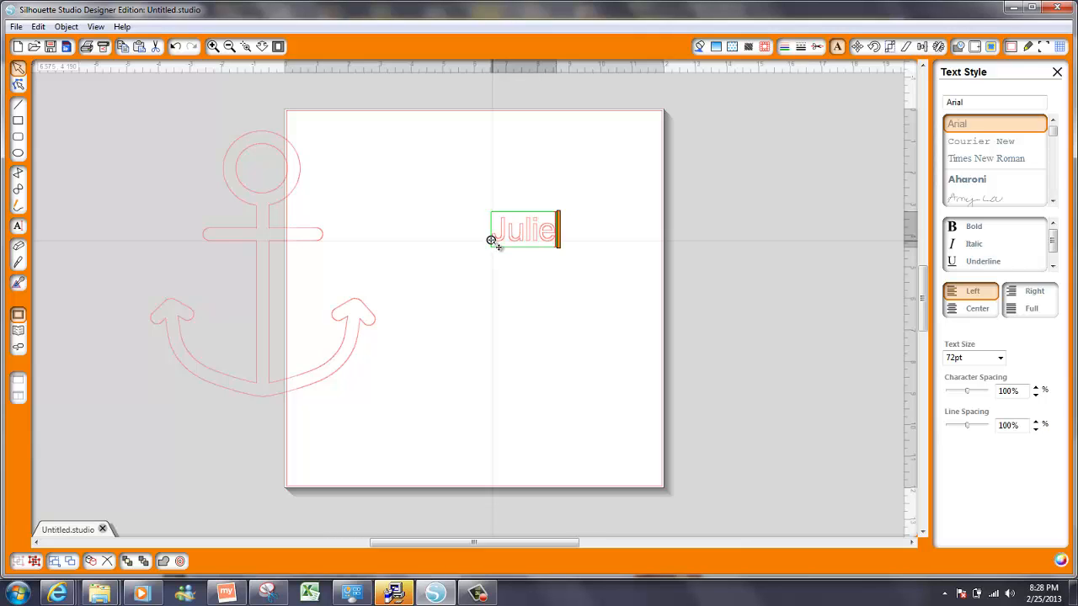
{"action": "left_click", "coordinate": [568, 309]}
{"action": "left_click", "coordinate": [547, 235]}
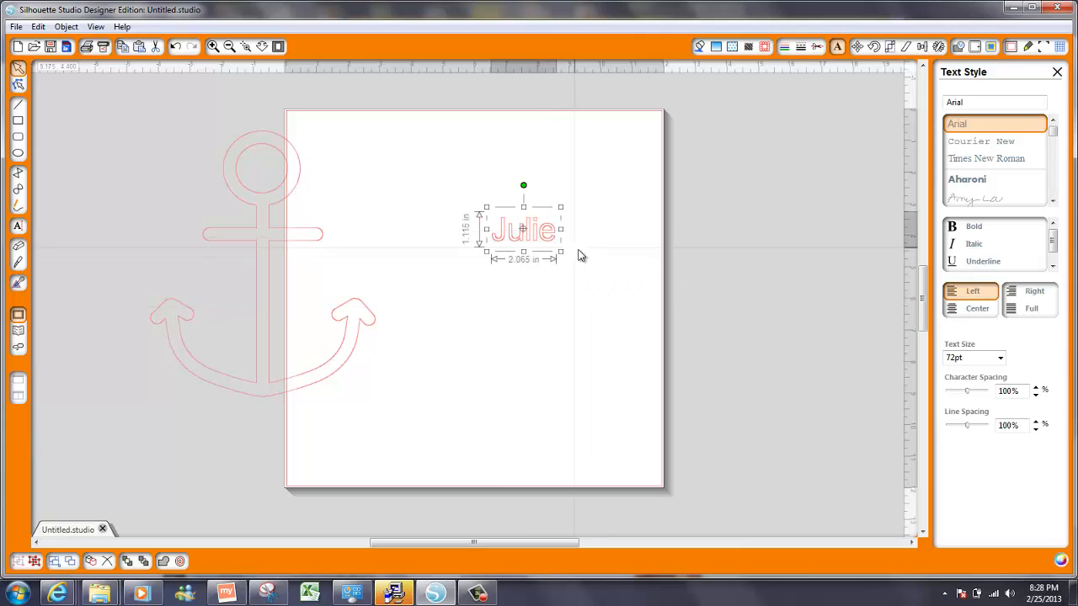
{"action": "left_click_drag", "start_coordinate": [560, 251], "coordinate": [562, 292]}
Bring the anchor back behind Julie, widen it to 7.760 in, and nudge it up
{"action": "left_click_drag", "start_coordinate": [308, 240], "coordinate": [518, 219]}
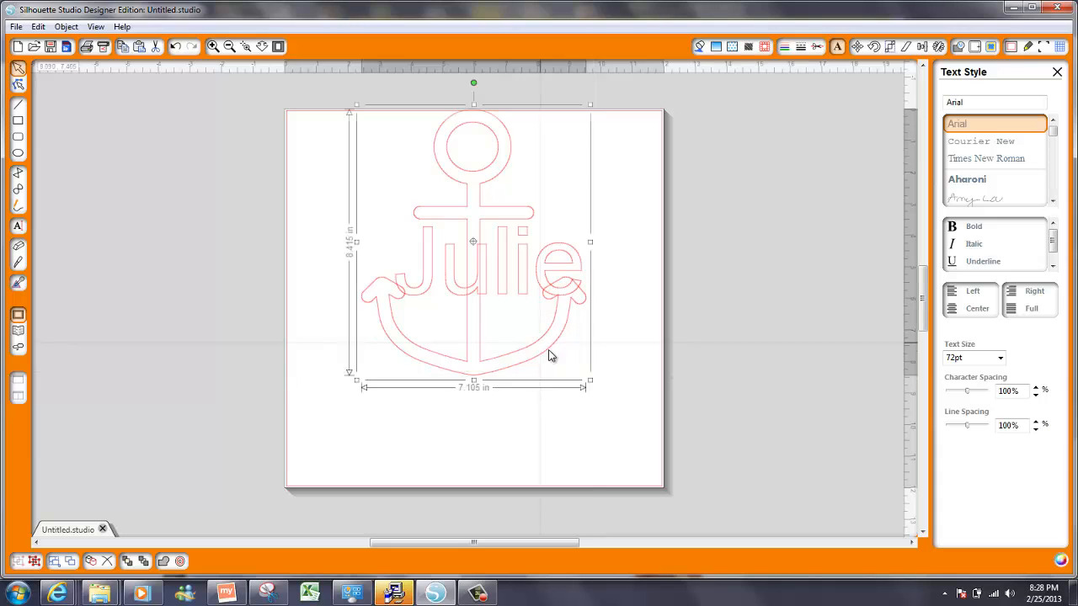
{"action": "left_click_drag", "start_coordinate": [589, 380], "coordinate": [611, 407]}
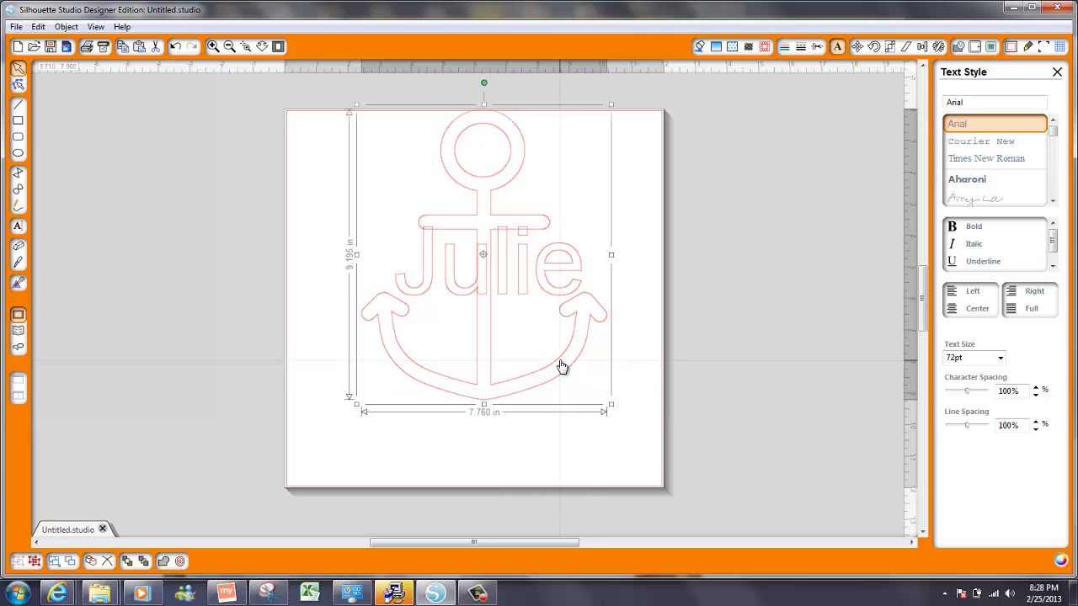
{"action": "left_click_drag", "start_coordinate": [563, 367], "coordinate": [562, 359]}
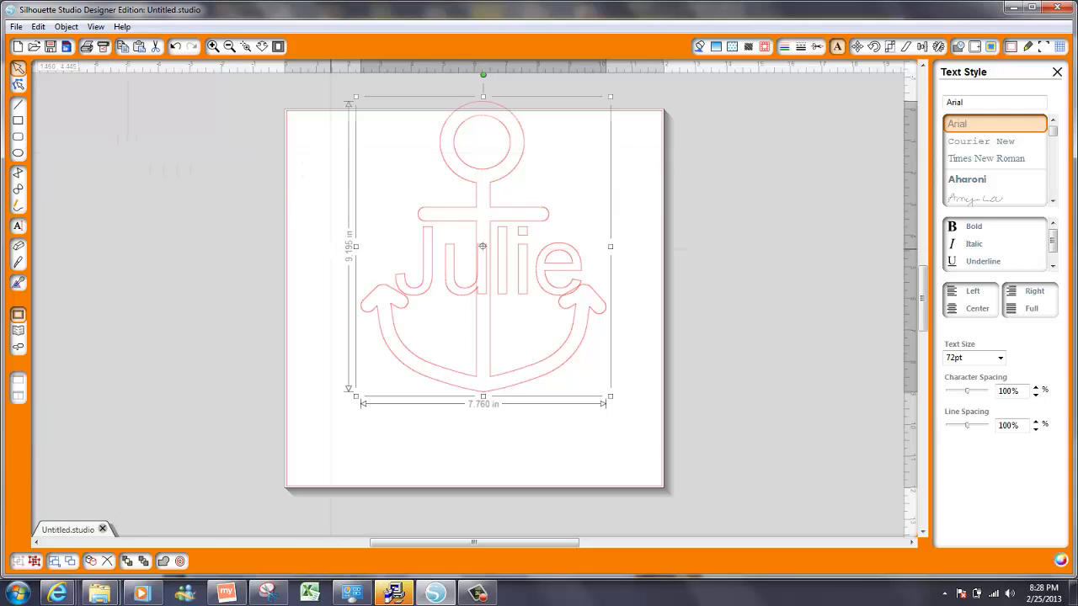
Slice the shank with the Straight knife, delete the cut piece, and drop Julie into the gap
{"action": "left_click", "coordinate": [18, 264]}
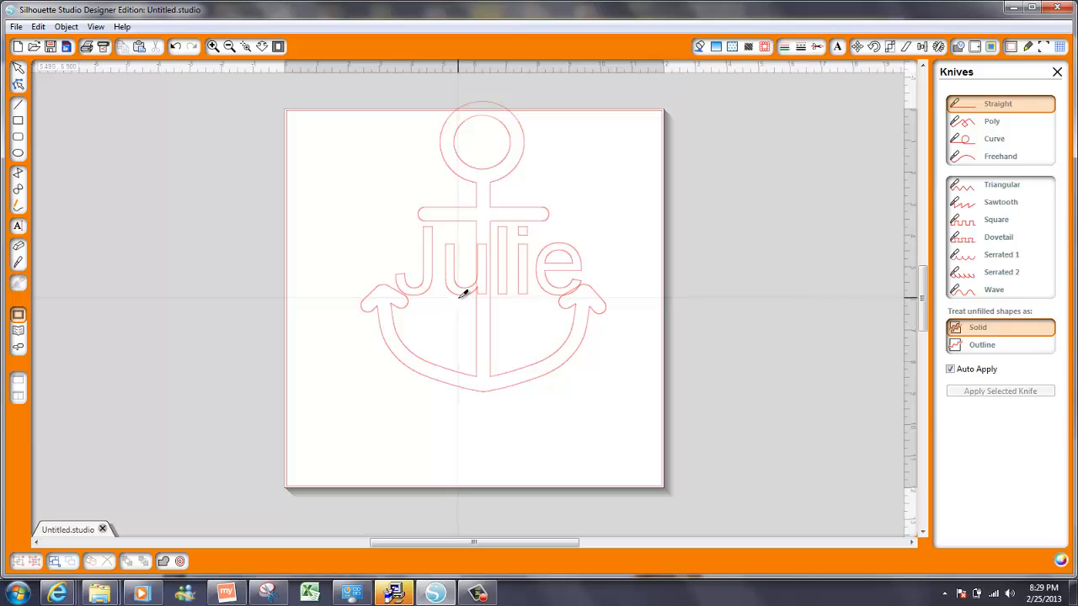
{"action": "left_click_drag", "start_coordinate": [461, 291], "coordinate": [490, 352]}
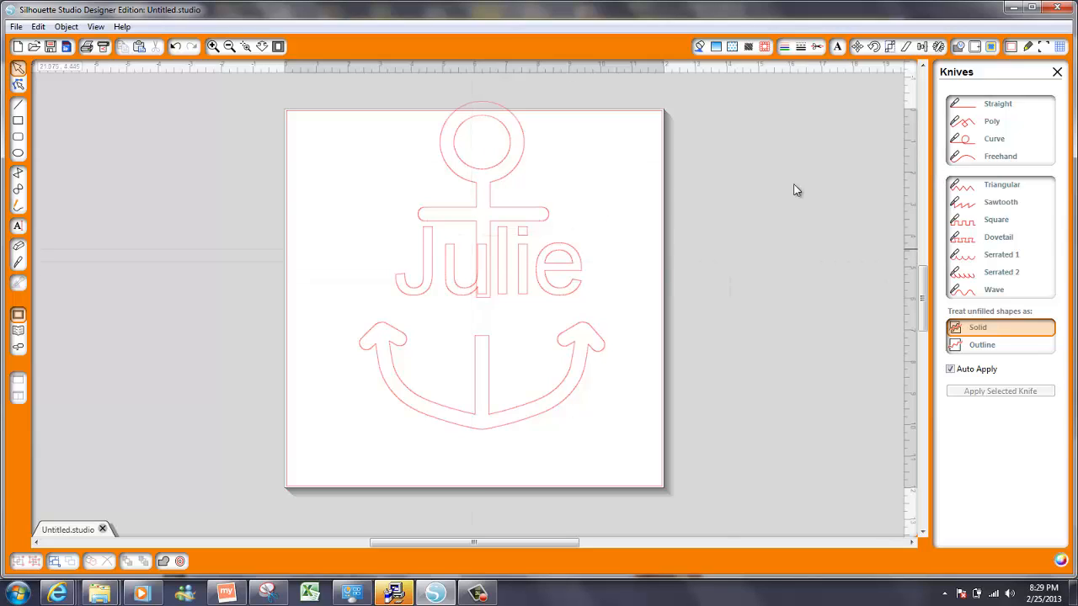
{"action": "left_click", "coordinate": [23, 263]}
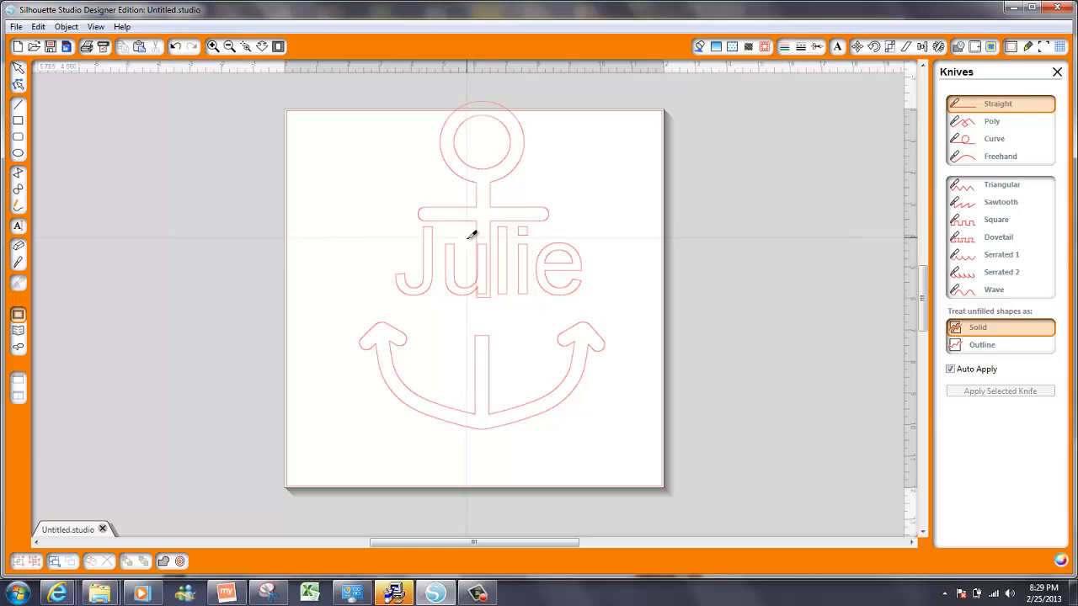
{"action": "left_click_drag", "start_coordinate": [468, 242], "coordinate": [492, 330]}
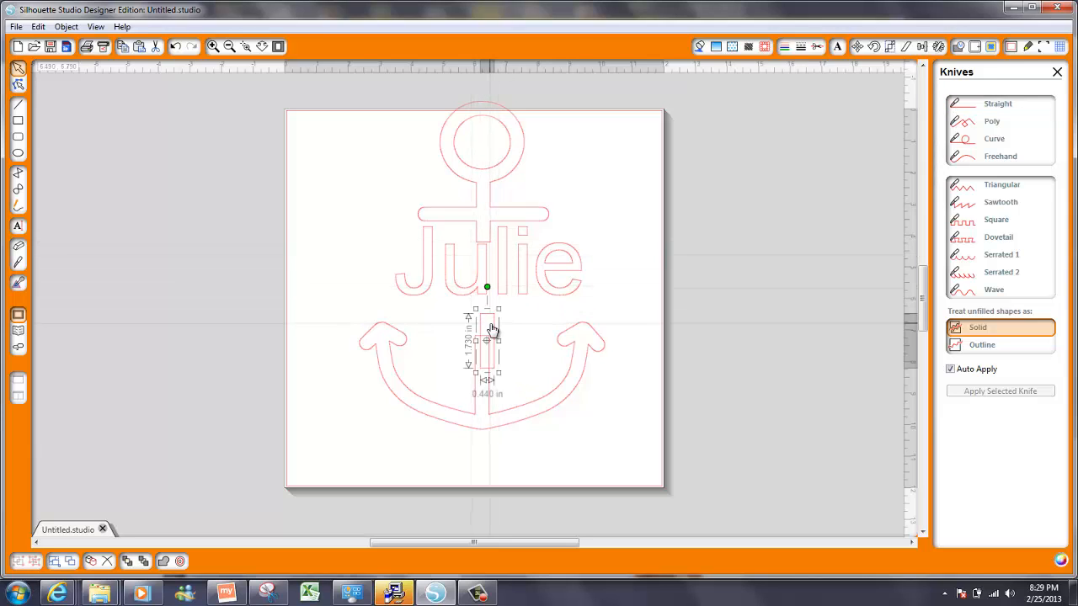
{"action": "key", "text": "Delete"}
{"action": "left_click_drag", "start_coordinate": [487, 284], "coordinate": [482, 314]}
{"action": "left_click_drag", "start_coordinate": [489, 215], "coordinate": [488, 225]}
Centre Julie horizontally on the anchor pieces with Align Center
{"action": "left_click", "coordinate": [493, 399], "text": "shift"}
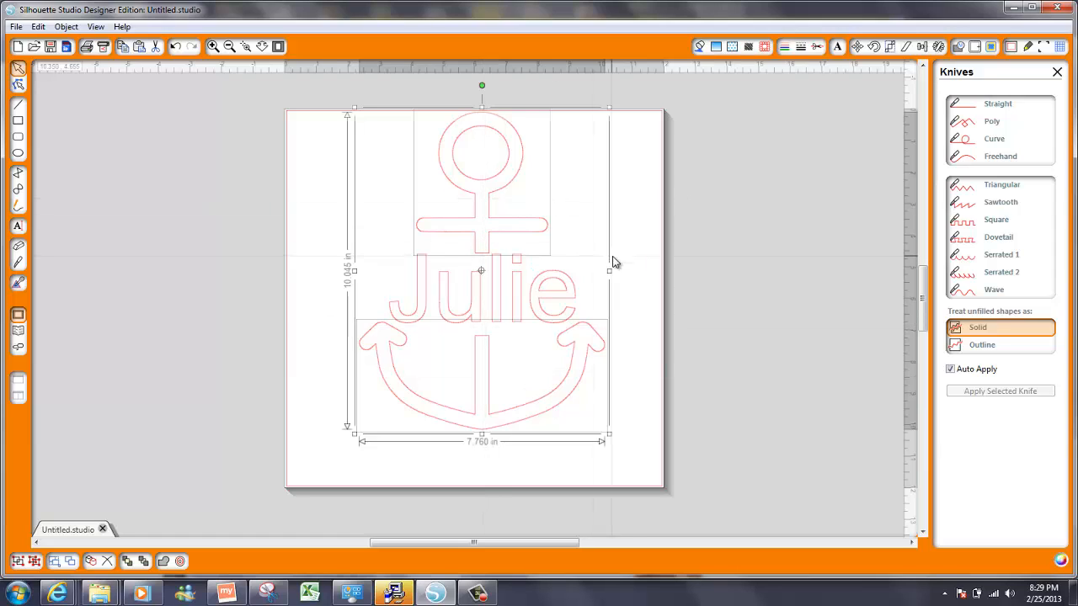
{"action": "left_click", "coordinate": [922, 47]}
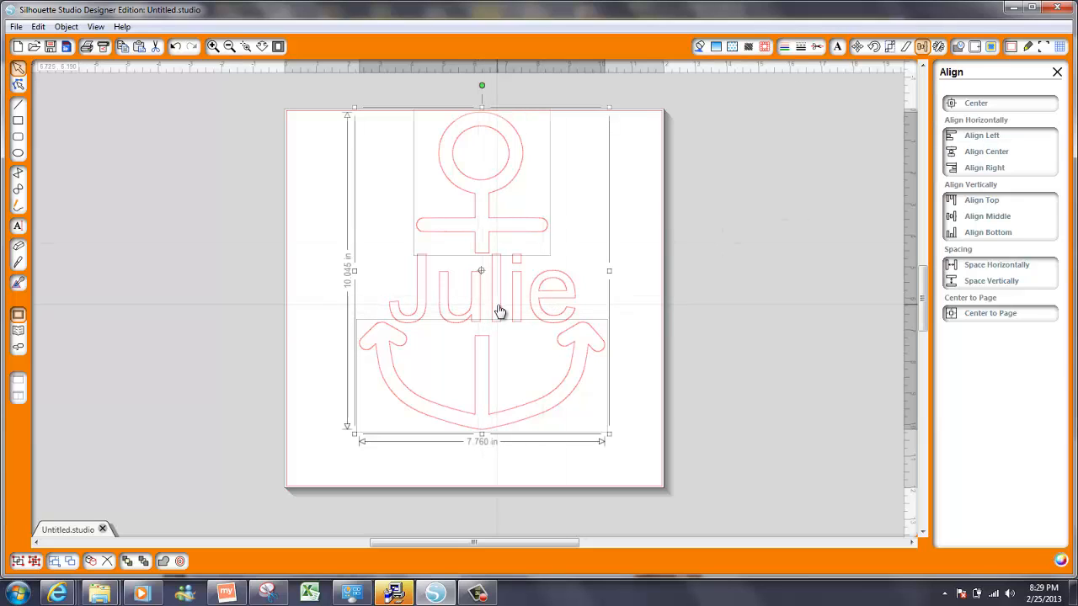
{"action": "left_click", "coordinate": [981, 152]}
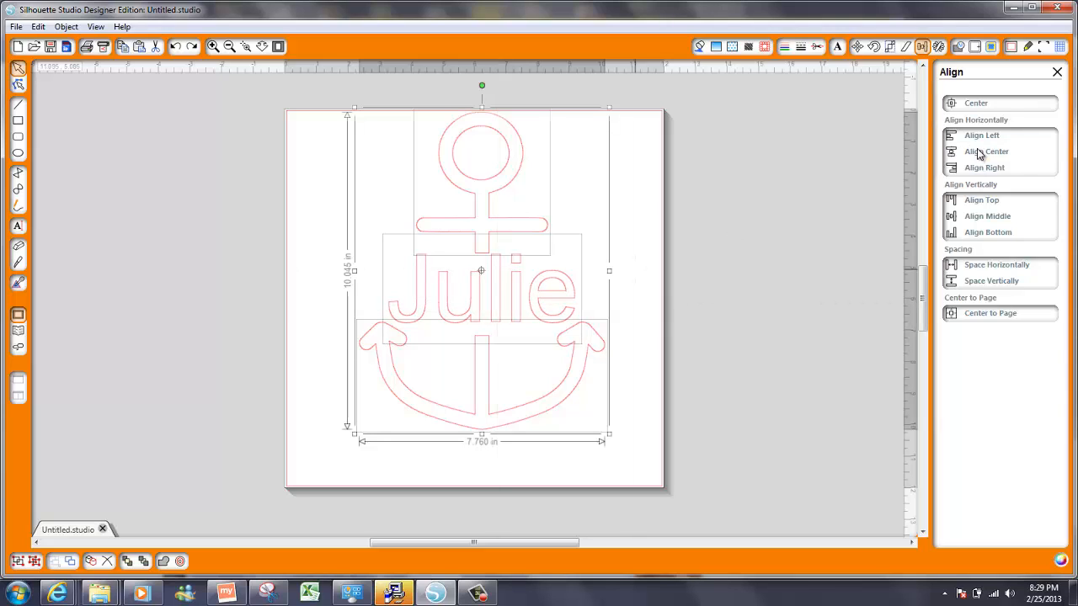
Nudge the anchor's ring-and-crossbar piece up slightly
{"action": "left_click", "coordinate": [757, 303]}
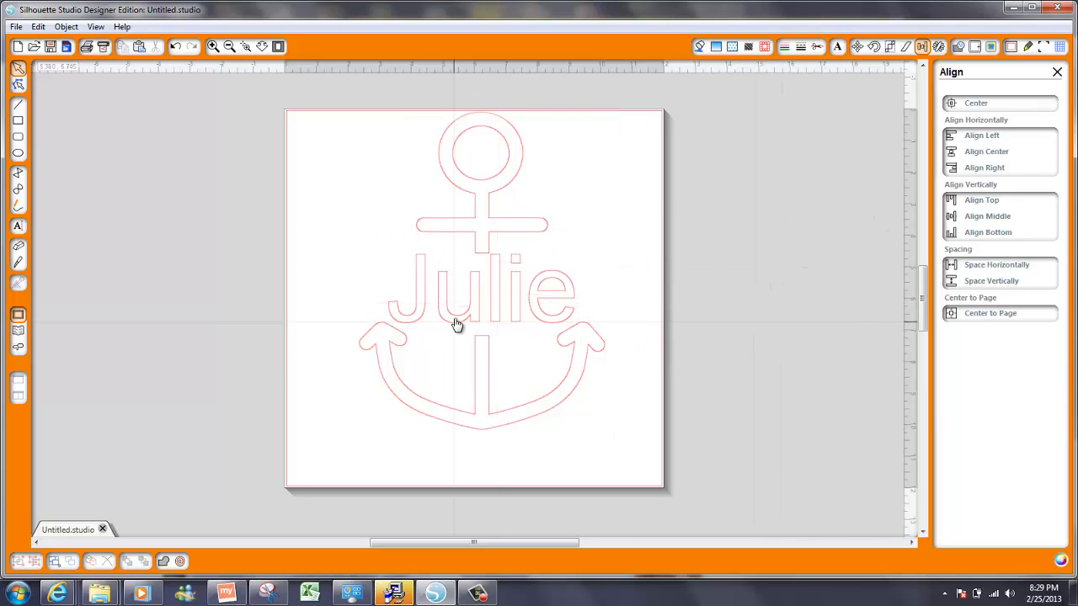
{"action": "left_click", "coordinate": [461, 225]}
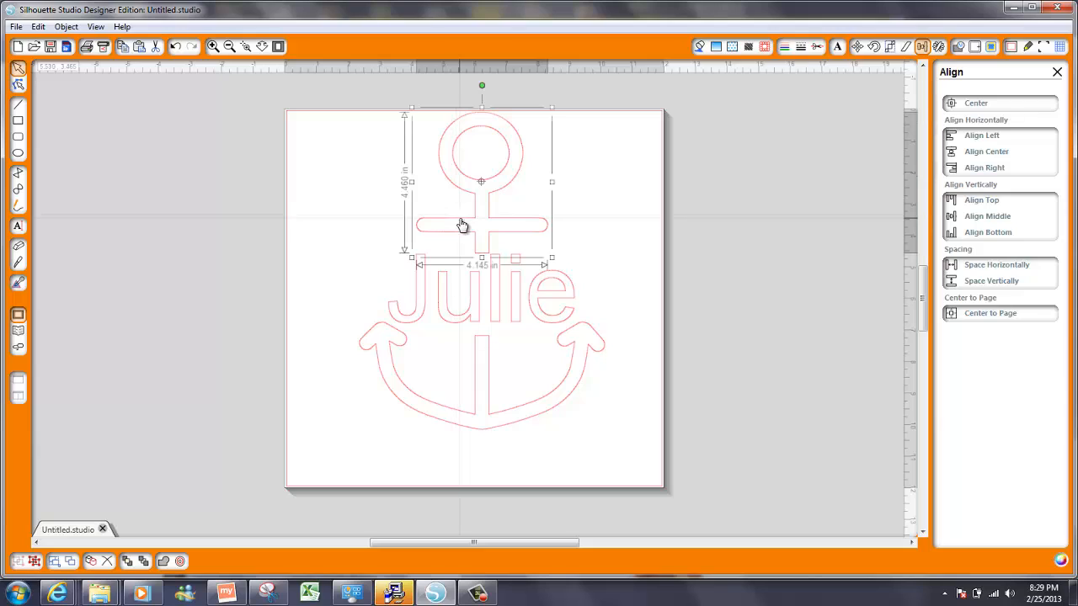
{"action": "key", "text": "Up"}
Undo the knife cuts to restore the whole anchor, then place it upper left with Julie below
{"action": "key", "text": "ctrl+a"}
{"action": "key", "text": "ctrl+z"}
{"action": "key", "text": "ctrl+z"}
{"action": "key", "text": "ctrl+z"}
{"action": "key", "text": "ctrl+z"}
{"action": "key", "text": "ctrl+z"}
{"action": "key", "text": "ctrl+z"}
{"action": "key", "text": "ctrl+z"}
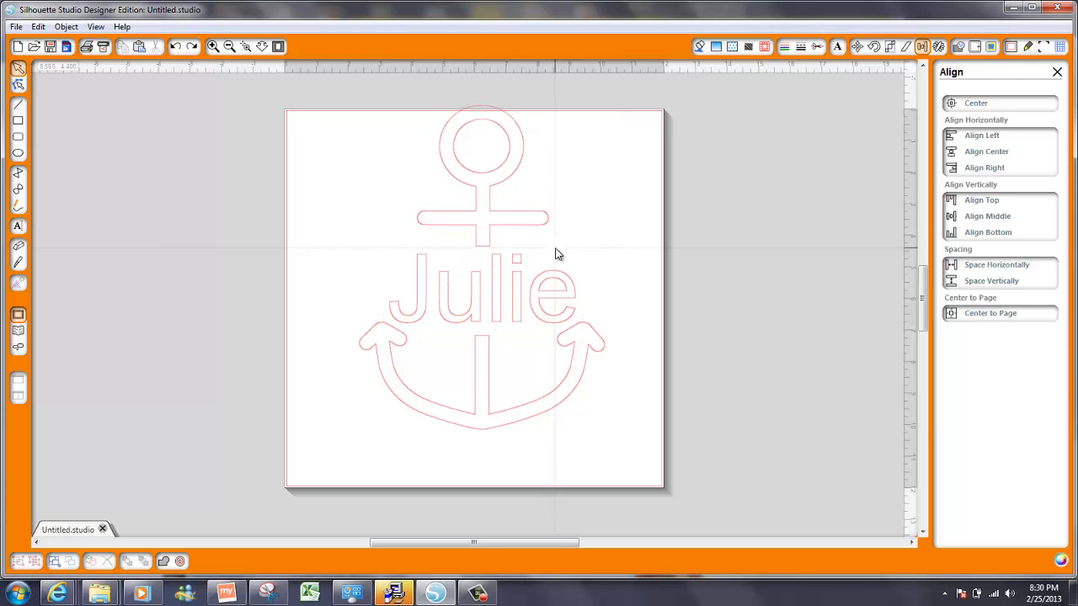
{"action": "key", "text": "ctrl+z"}
{"action": "key", "text": "ctrl+z"}
{"action": "key", "text": "ctrl+z"}
{"action": "key", "text": "ctrl+z"}
{"action": "key", "text": "ctrl+z"}
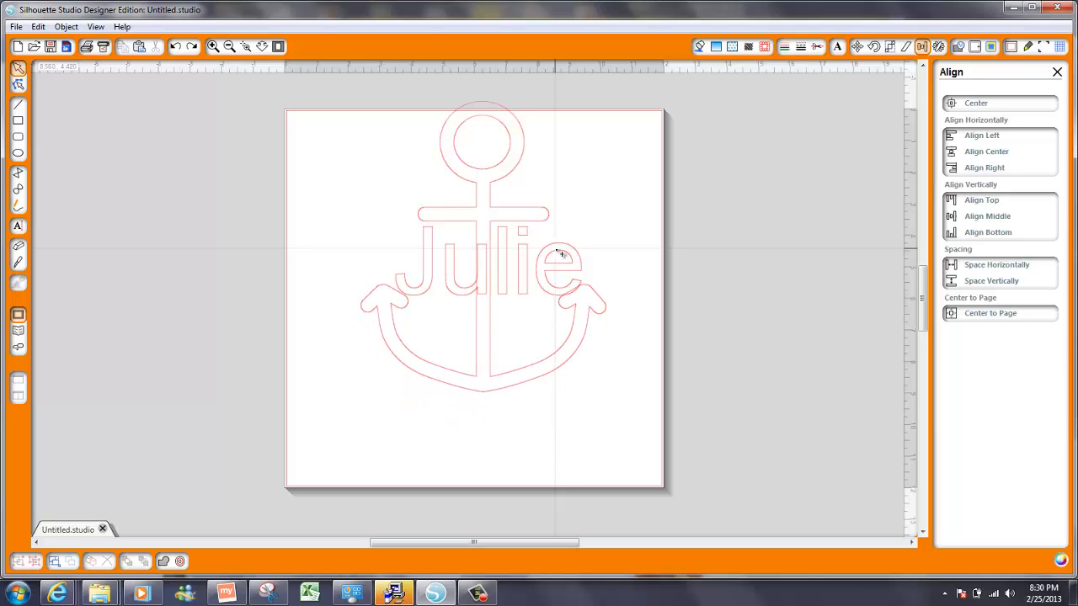
{"action": "left_click_drag", "start_coordinate": [522, 266], "coordinate": [468, 475]}
{"action": "left_click_drag", "start_coordinate": [476, 385], "coordinate": [414, 337]}
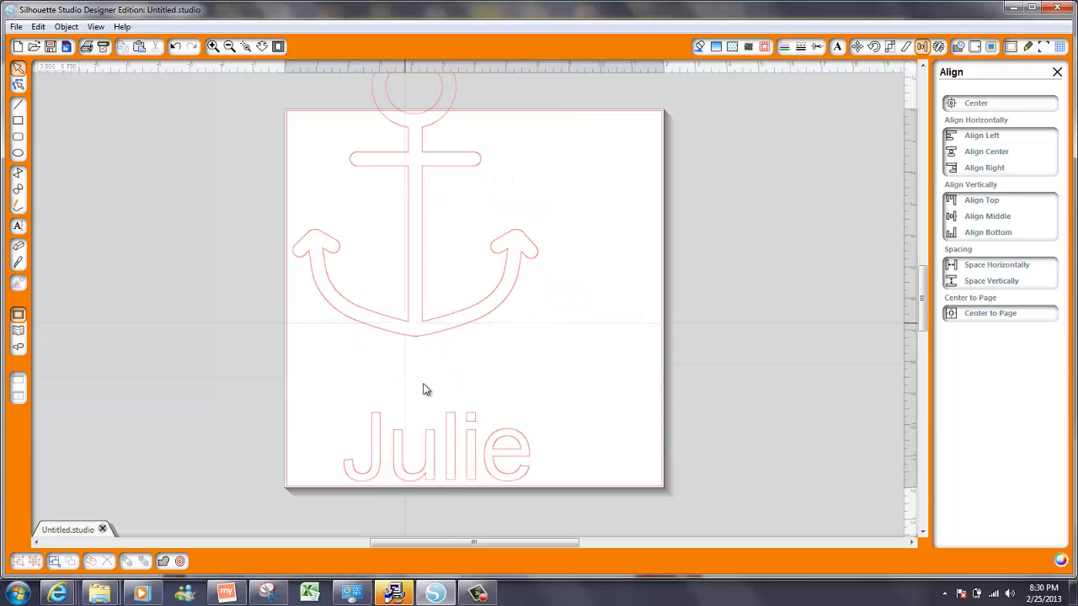
{"action": "left_click_drag", "start_coordinate": [452, 452], "coordinate": [456, 413]}
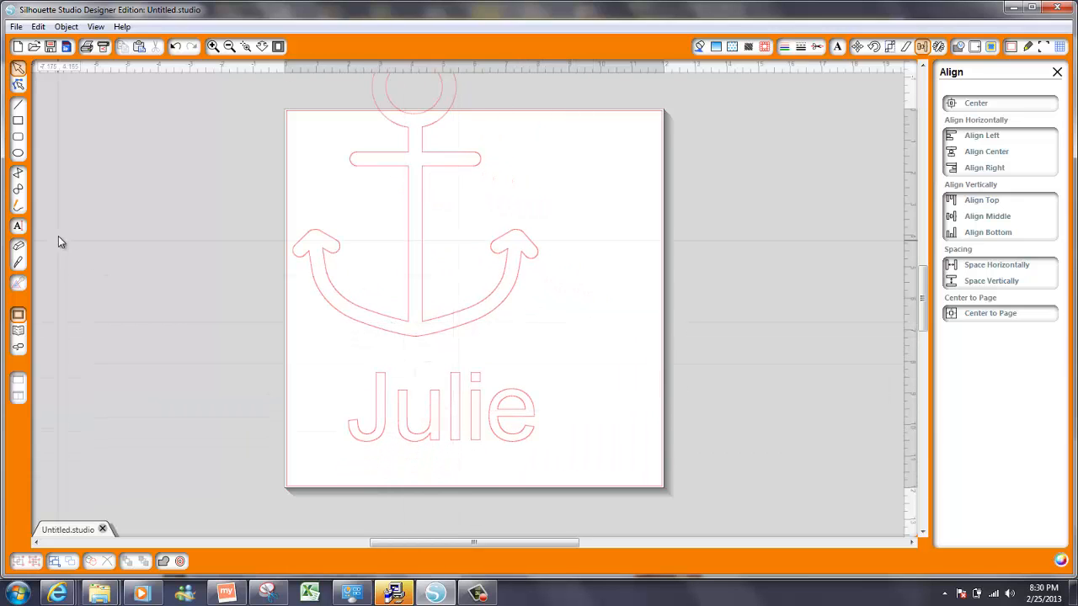
Draw a rectangle over the shank below the crossbar and shorten it to 2.730 x 1.790 in
{"action": "left_click", "coordinate": [18, 122]}
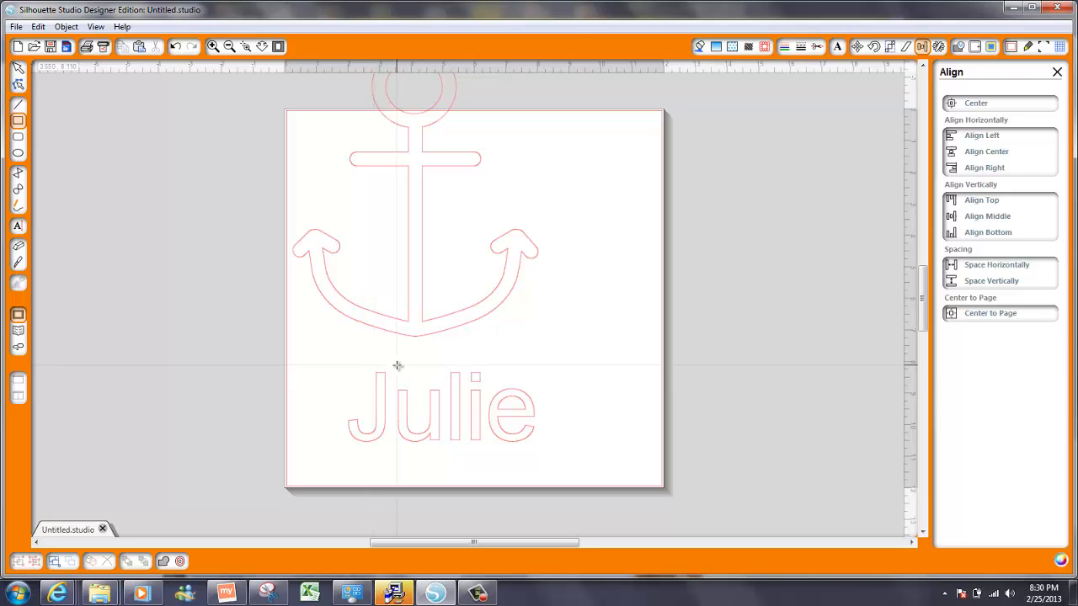
{"action": "mouse_move", "coordinate": [397, 365]}
{"action": "left_mouse_down"}
{"action": "mouse_move", "coordinate": [496, 473]}
{"action": "mouse_move", "coordinate": [482, 448]}
{"action": "mouse_move", "coordinate": [483, 305]}
{"action": "mouse_move", "coordinate": [460, 268]}
{"action": "left_mouse_up"}
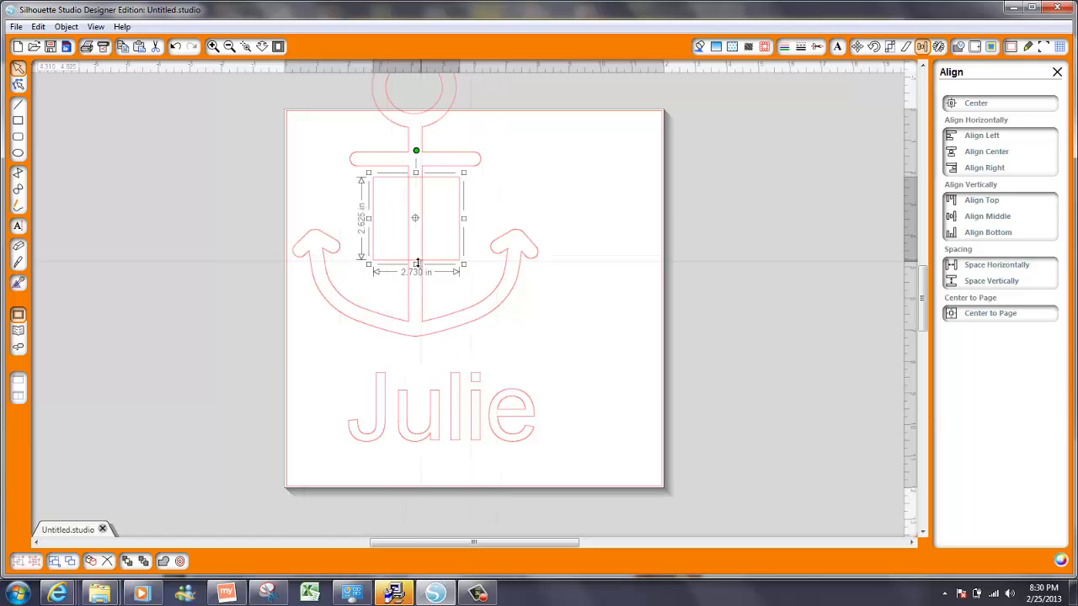
{"action": "left_click_drag", "start_coordinate": [416, 264], "coordinate": [415, 238]}
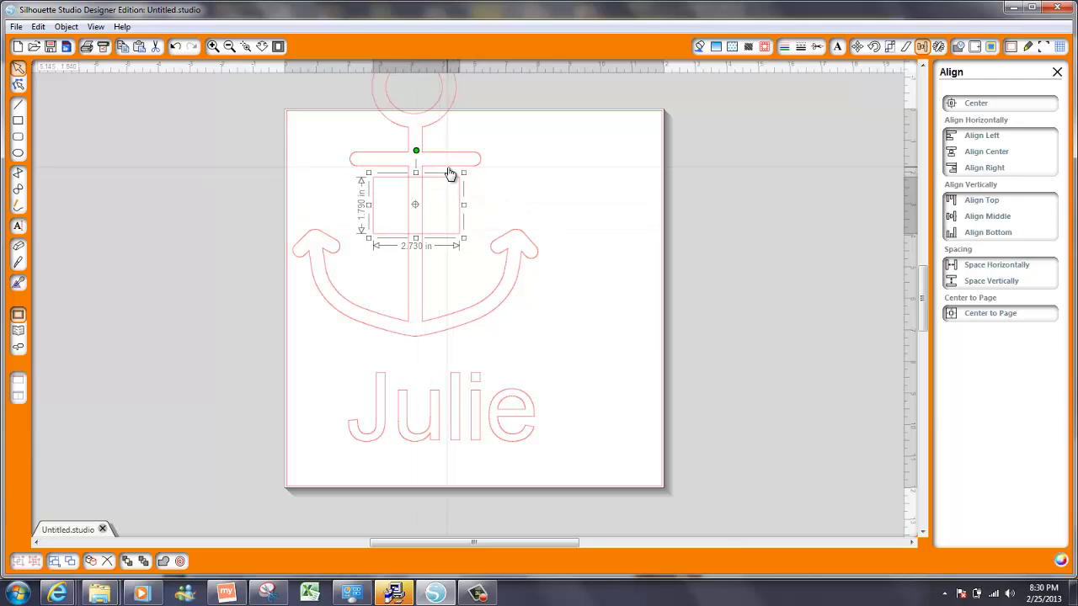
Subtract the rectangle from the anchor in the Modify panel to open a gap in the shank
{"action": "left_click", "coordinate": [537, 169]}
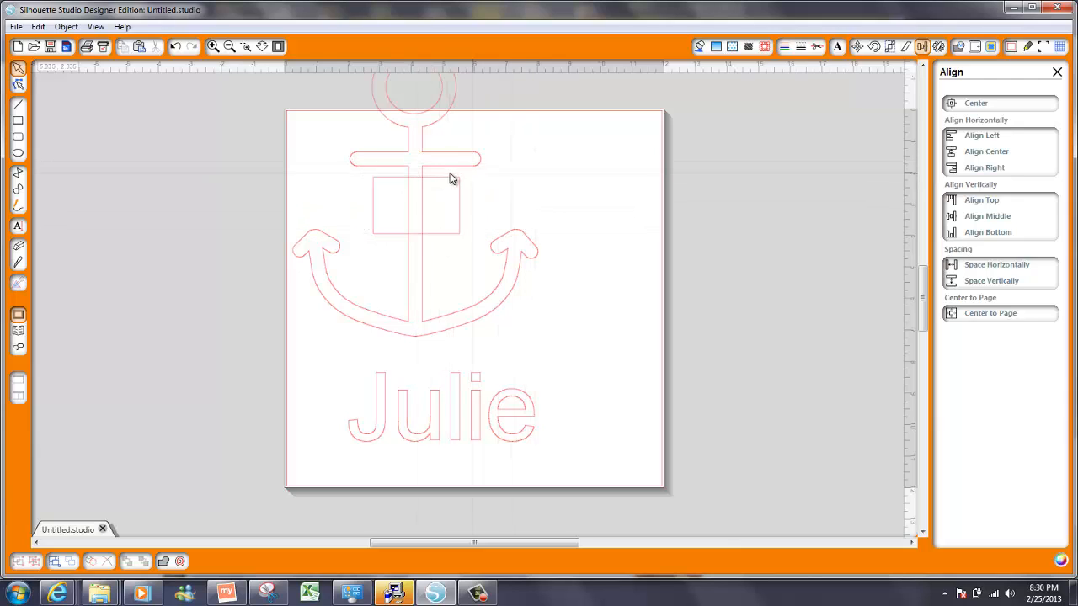
{"action": "left_click", "coordinate": [449, 175]}
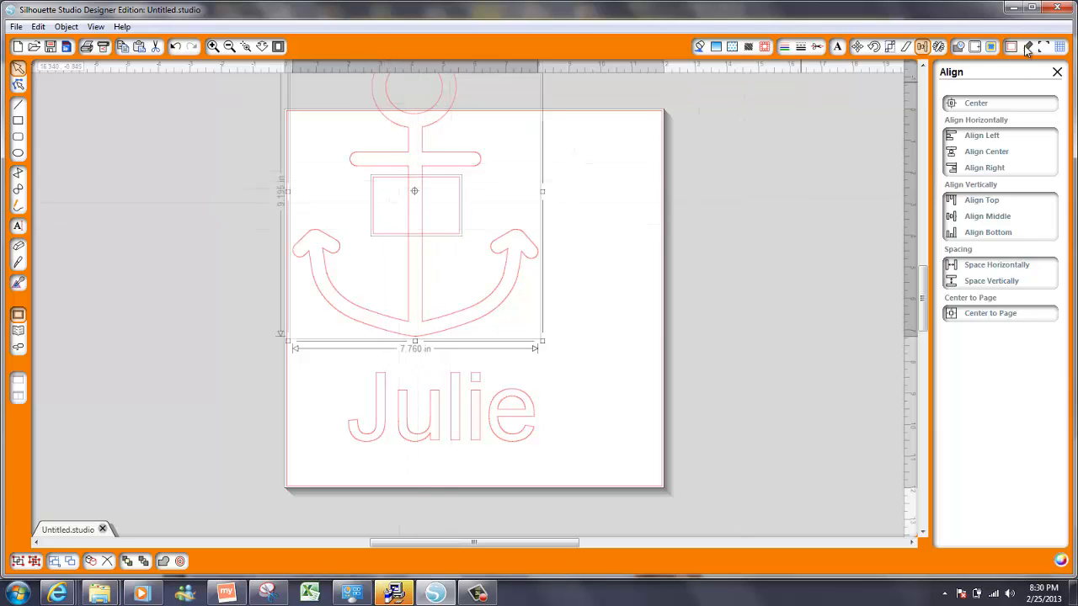
{"action": "left_click", "coordinate": [958, 47]}
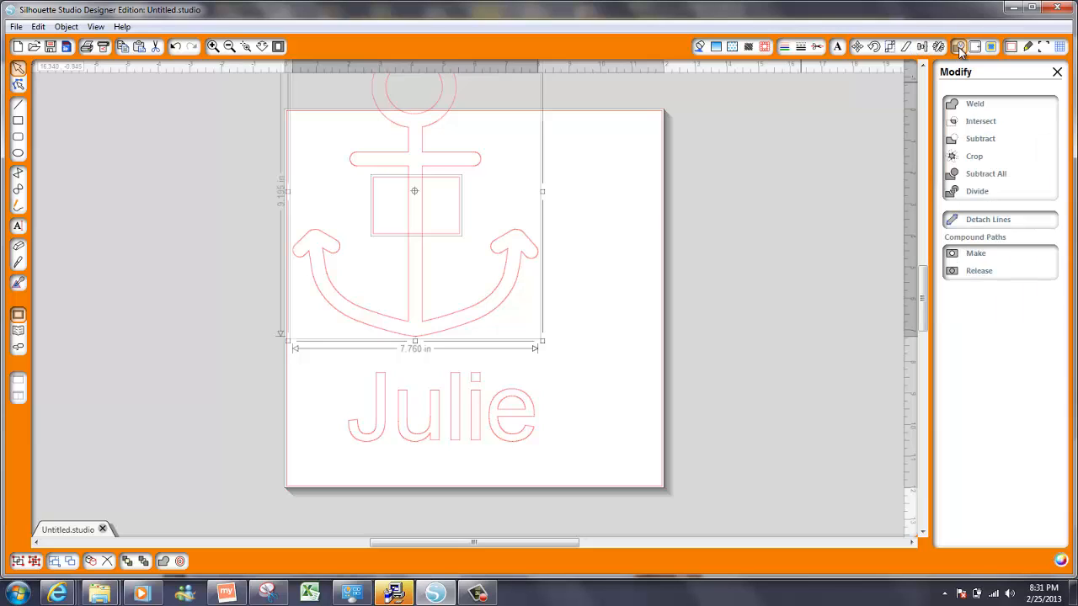
{"action": "left_click", "coordinate": [953, 145]}
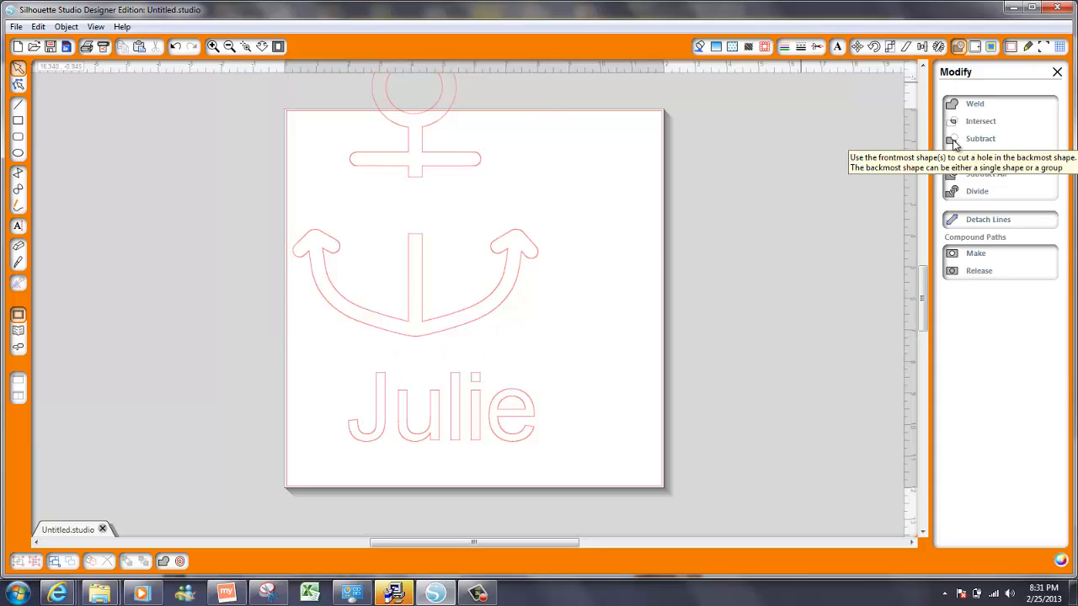
{"action": "key", "text": "ctrl+z"}
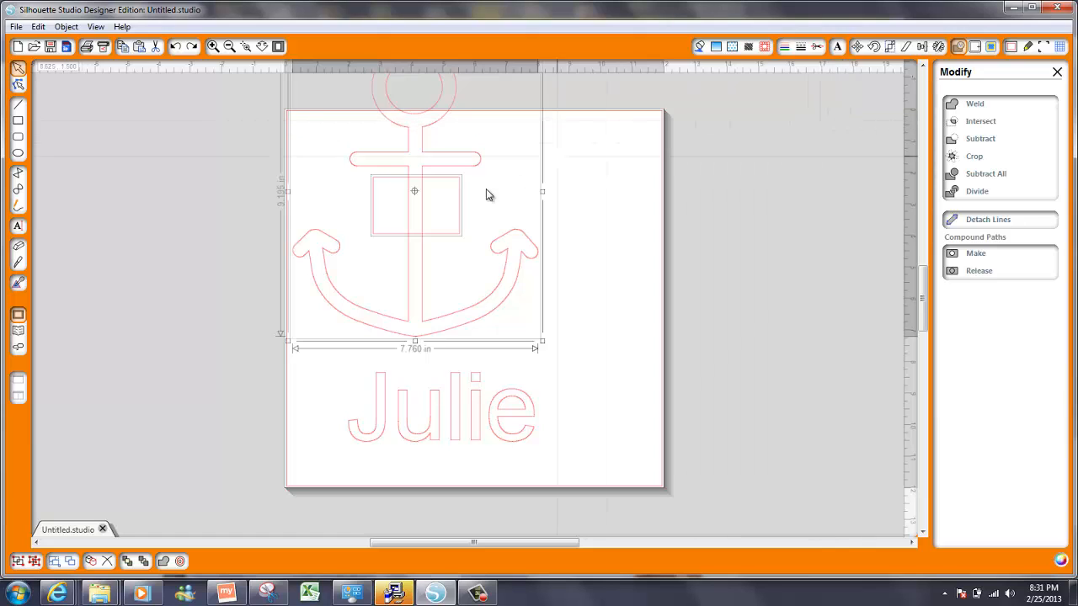
{"action": "left_click", "coordinate": [965, 145]}
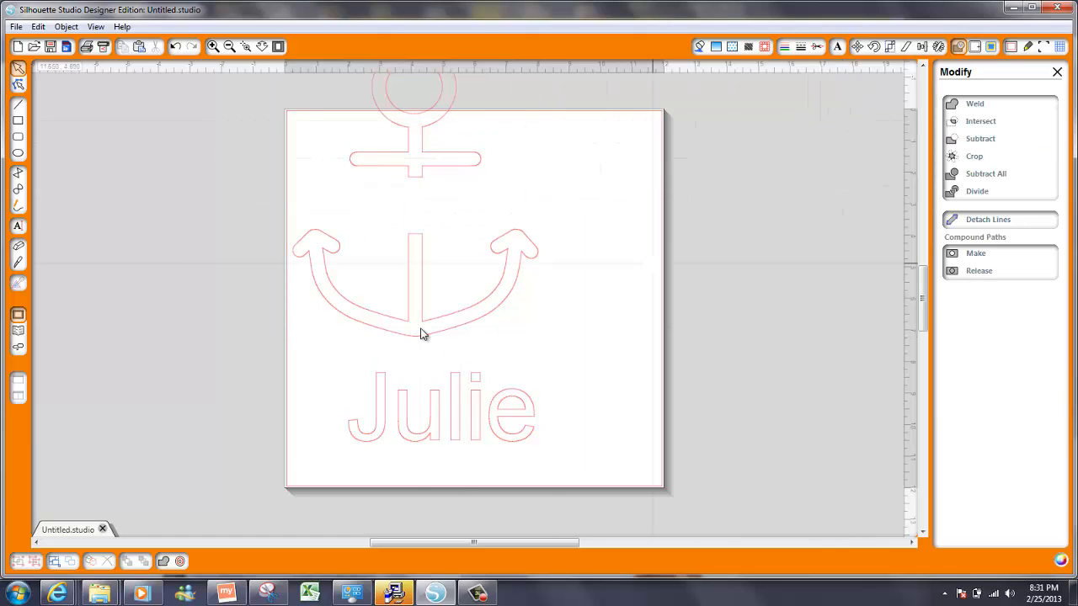
Move both anchor pieces down over Julie and trial the lower body's position, undoing the last move
{"action": "left_click", "coordinate": [411, 147]}
{"action": "left_click", "coordinate": [414, 242], "text": "shift"}
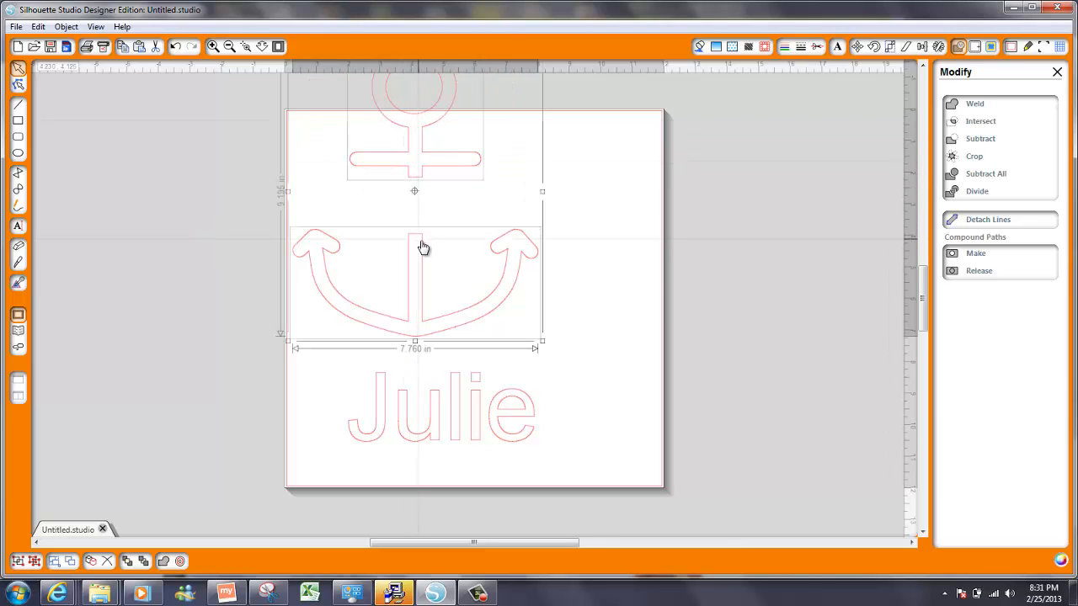
{"action": "left_click_drag", "start_coordinate": [422, 247], "coordinate": [465, 335]}
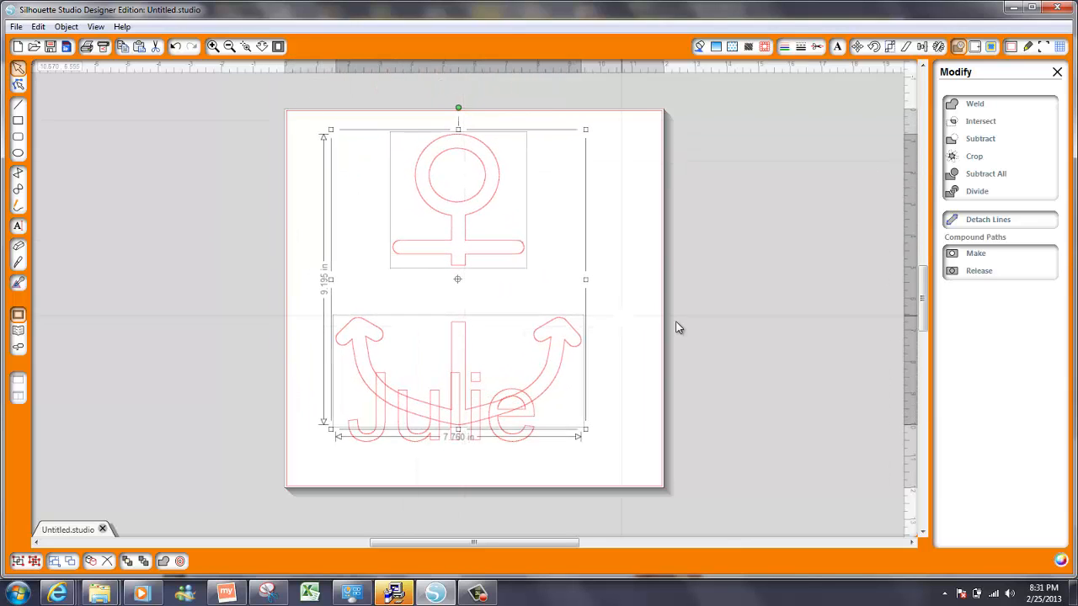
{"action": "left_click", "coordinate": [679, 328]}
{"action": "left_click", "coordinate": [551, 383]}
{"action": "key", "text": "Down"}
{"action": "key", "text": "Down"}
{"action": "key", "text": "Down"}
{"action": "key", "text": "Down"}
{"action": "key", "text": "Down"}
{"action": "key", "text": "Down"}
{"action": "key", "text": "Down"}
{"action": "key", "text": "Down"}
{"action": "key", "text": "Down"}
{"action": "key", "text": "Down"}
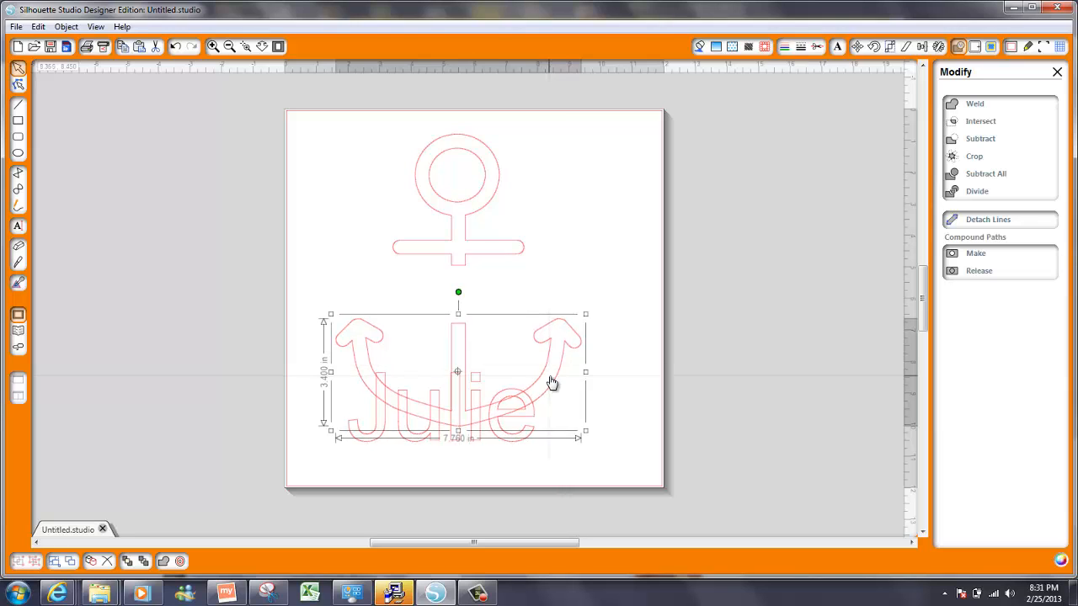
{"action": "key", "text": "Down"}
{"action": "key", "text": "Down"}
{"action": "key", "text": "Down"}
{"action": "key", "text": "Down"}
{"action": "key", "text": "Down"}
{"action": "key", "text": "Down"}
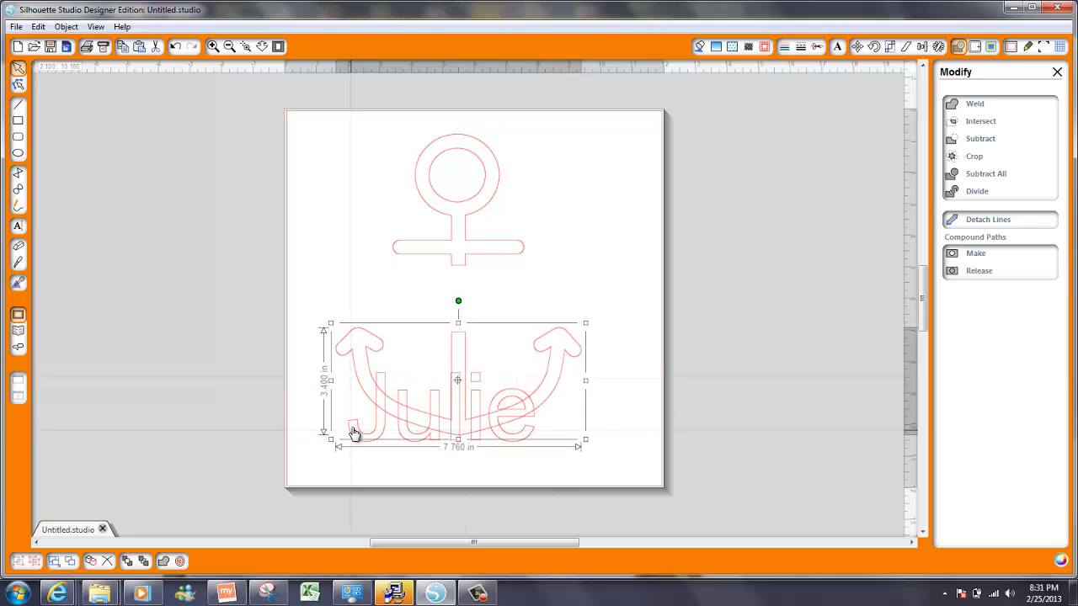
{"action": "left_click", "coordinate": [281, 366]}
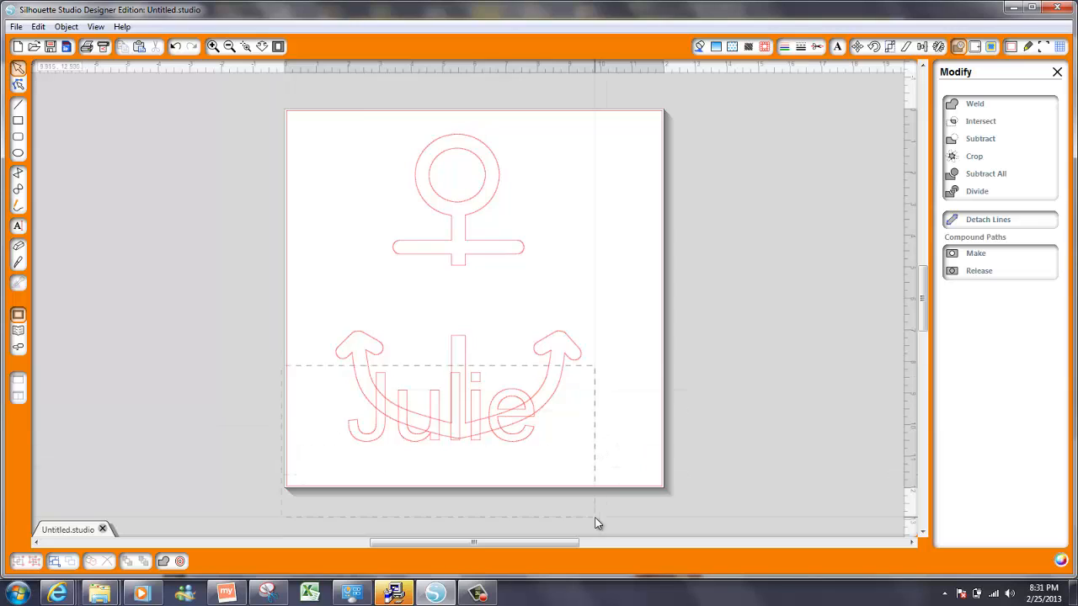
{"action": "left_click_drag", "start_coordinate": [499, 435], "coordinate": [513, 327]}
{"action": "key", "text": "ctrl+z"}
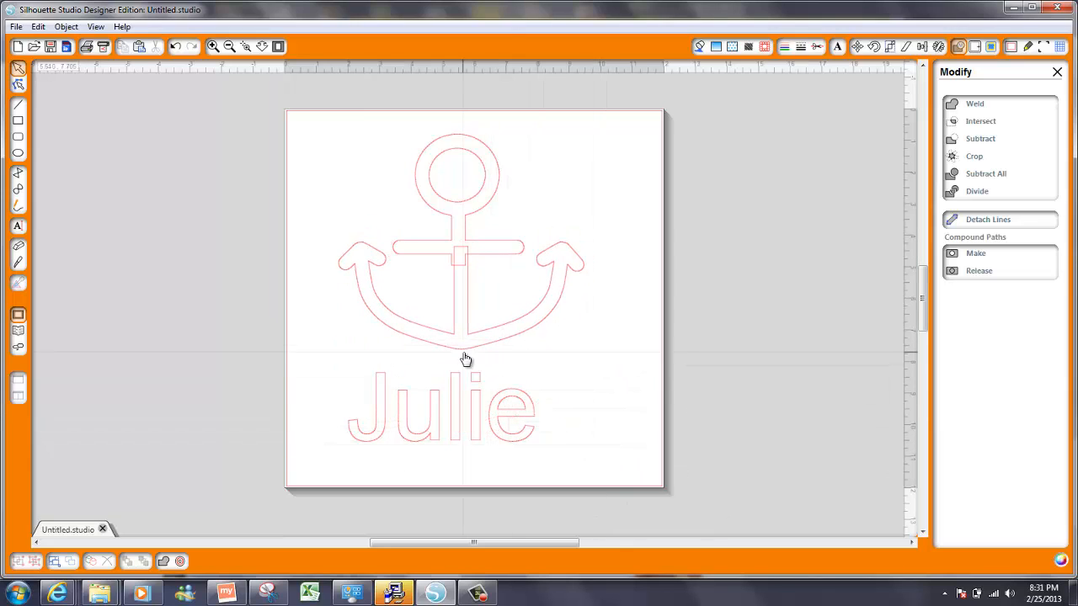
{"action": "key", "text": "ctrl+z"}
{"action": "key", "text": "ctrl+z"}
{"action": "key", "text": "ctrl+z"}
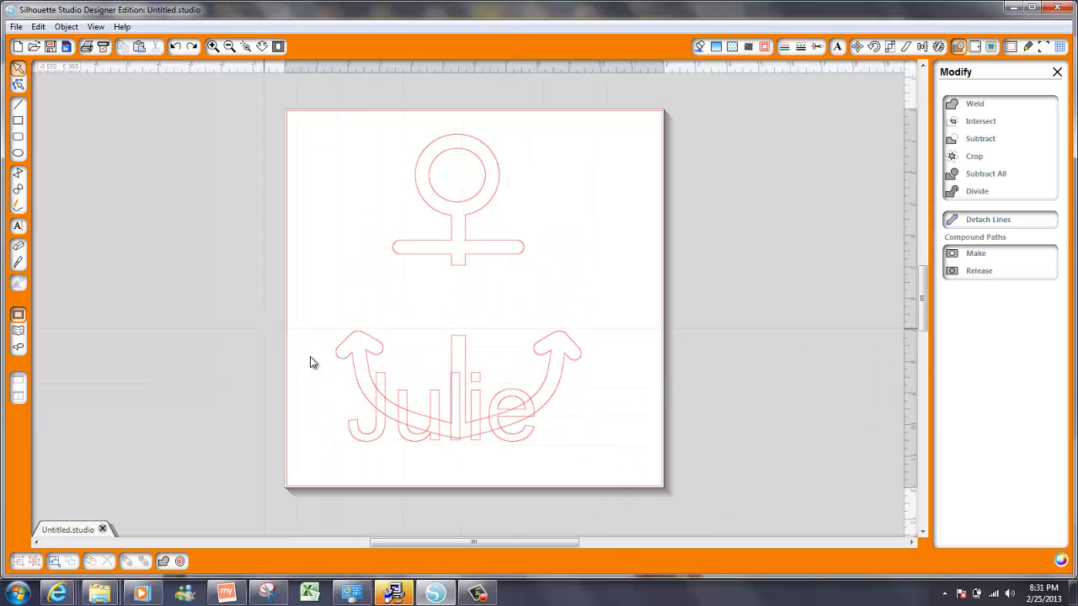
Move Julie up into the shank gap and raise the ring-and-crossbar piece slightly
{"action": "left_click_drag", "start_coordinate": [308, 361], "coordinate": [578, 500]}
{"action": "left_click_drag", "start_coordinate": [497, 429], "coordinate": [512, 318]}
{"action": "left_click", "coordinate": [467, 209]}
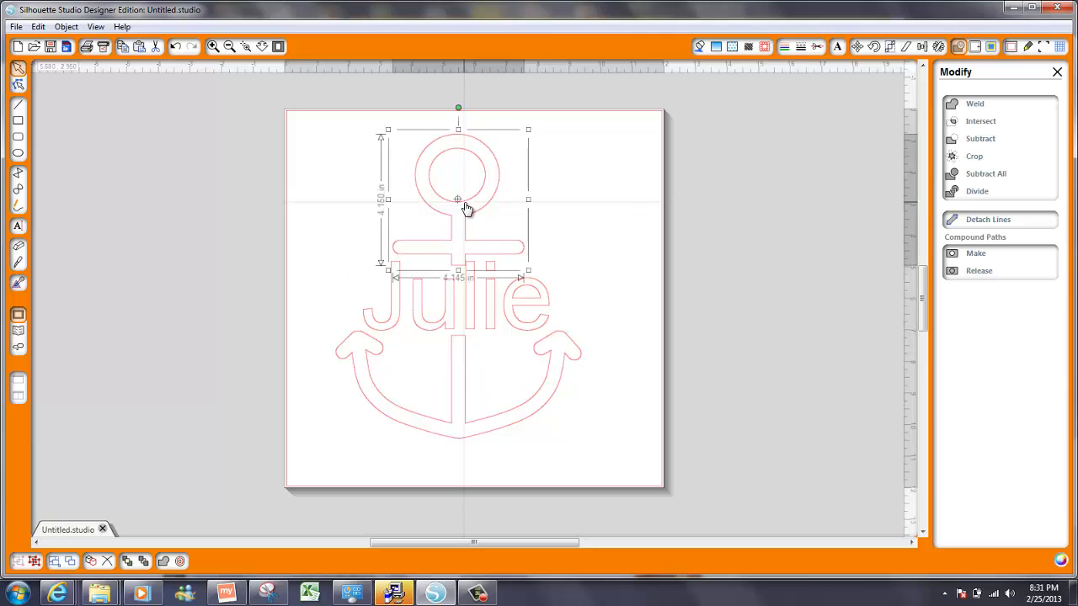
{"action": "key", "text": "Up"}
{"action": "key", "text": "Up"}
{"action": "key", "text": "Up"}
{"action": "key", "text": "Up"}
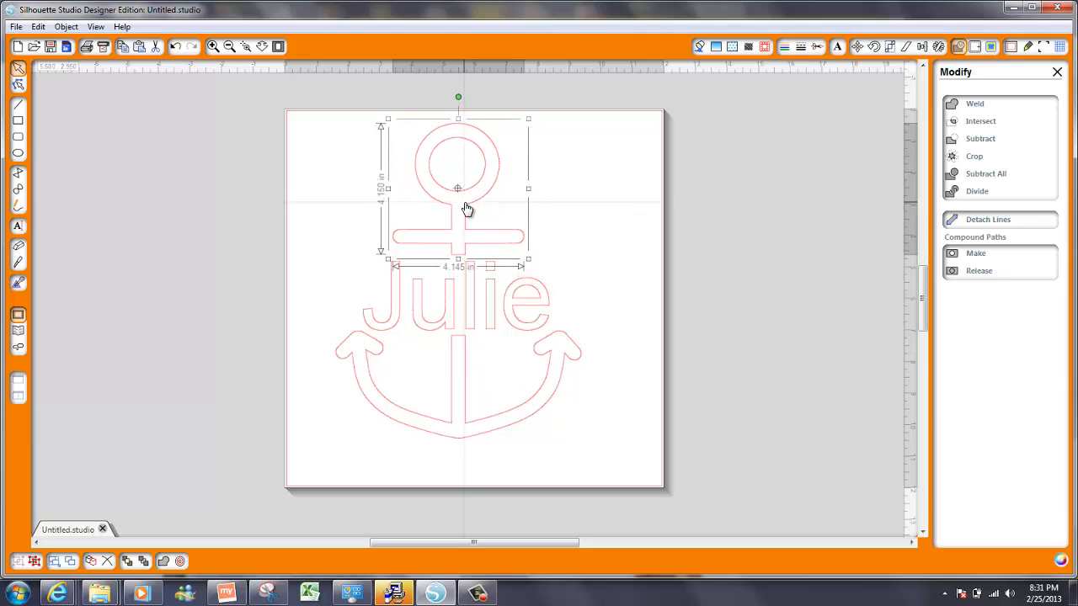
Select the whole design and use Align Center to centre Julie on the anchor
{"action": "left_click_drag", "start_coordinate": [308, 119], "coordinate": [753, 497]}
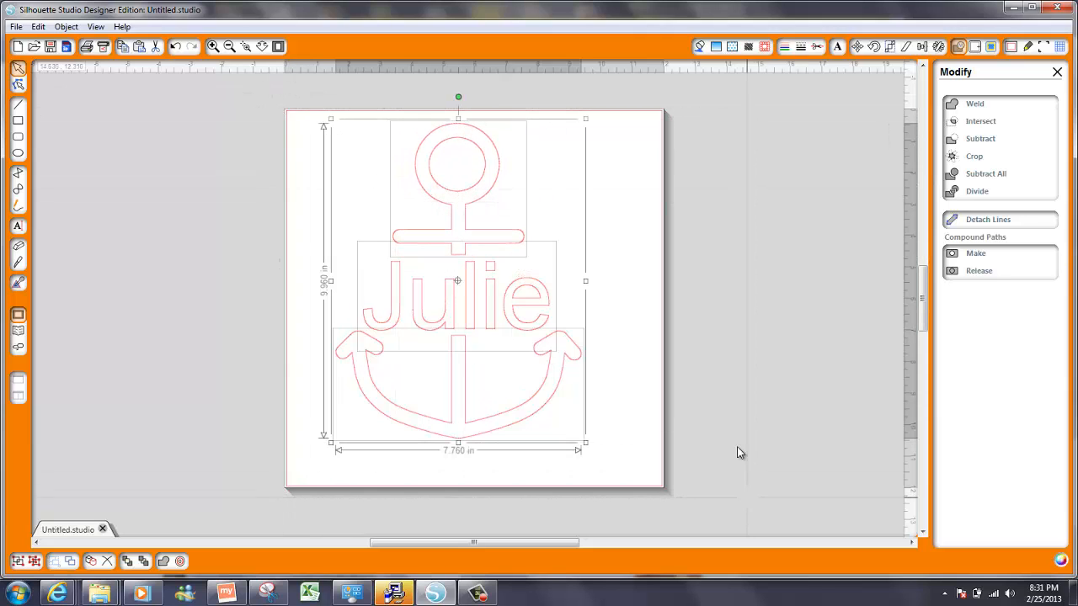
{"action": "left_click", "coordinate": [921, 48]}
{"action": "left_click", "coordinate": [983, 156]}
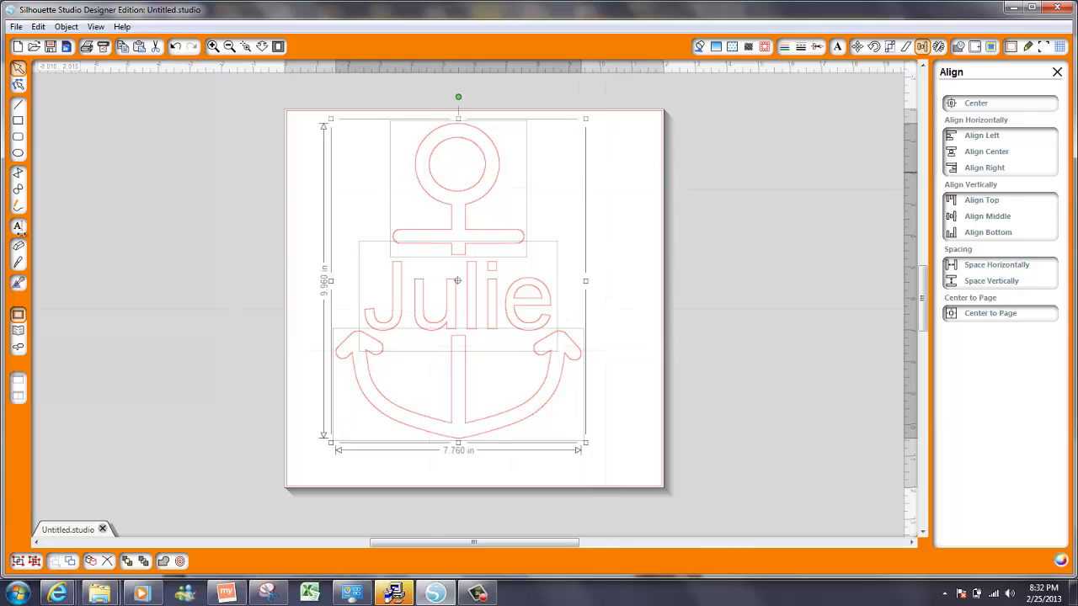
Add a text box at the page's upper right and type the e-mail address
{"action": "left_click", "coordinate": [17, 228]}
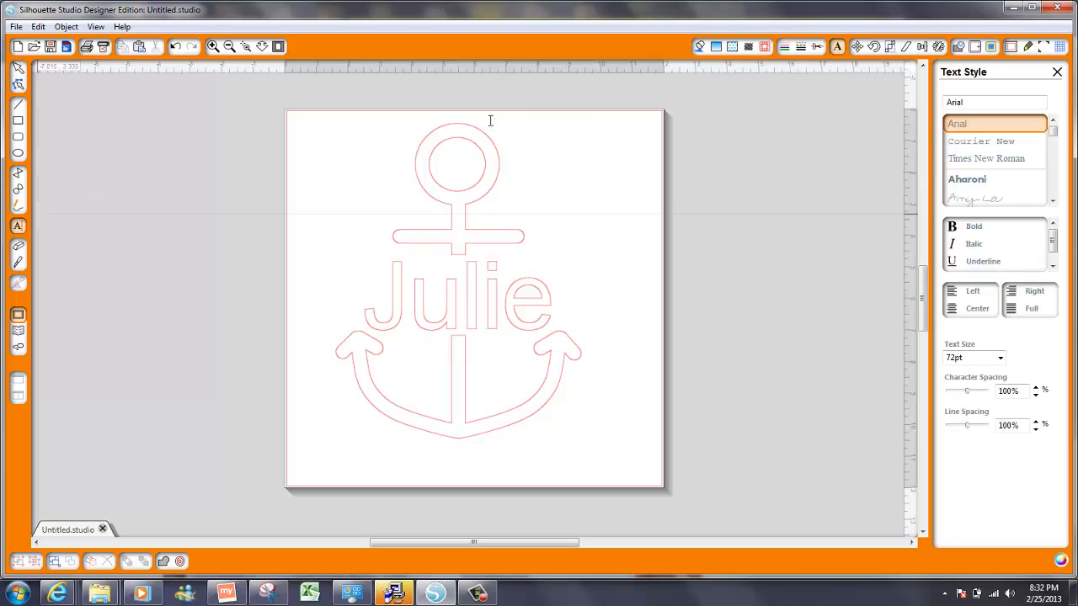
{"action": "left_click", "coordinate": [700, 46]}
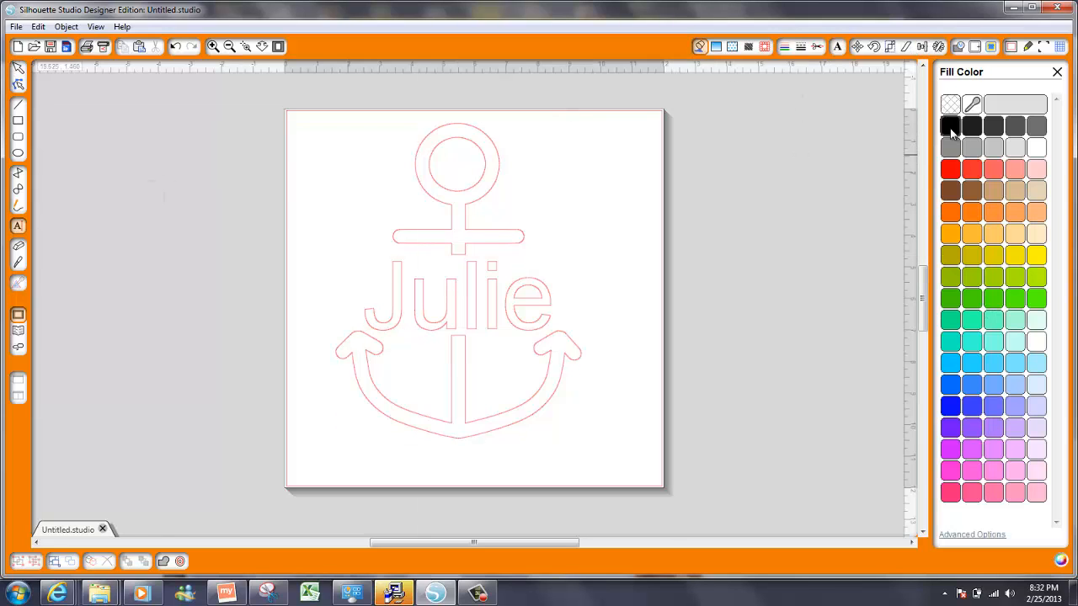
{"action": "left_click", "coordinate": [558, 168]}
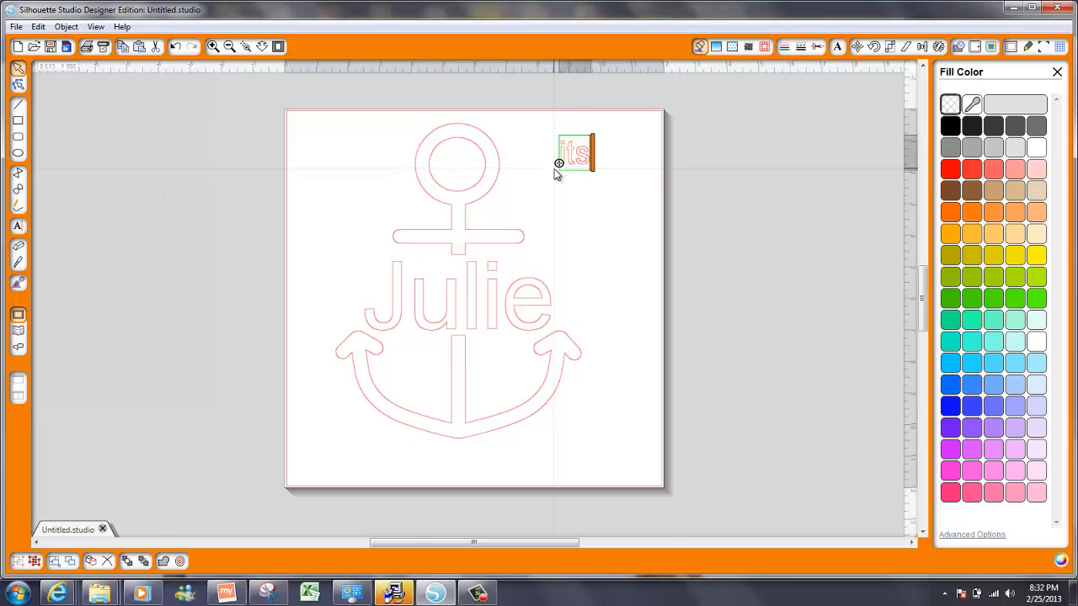
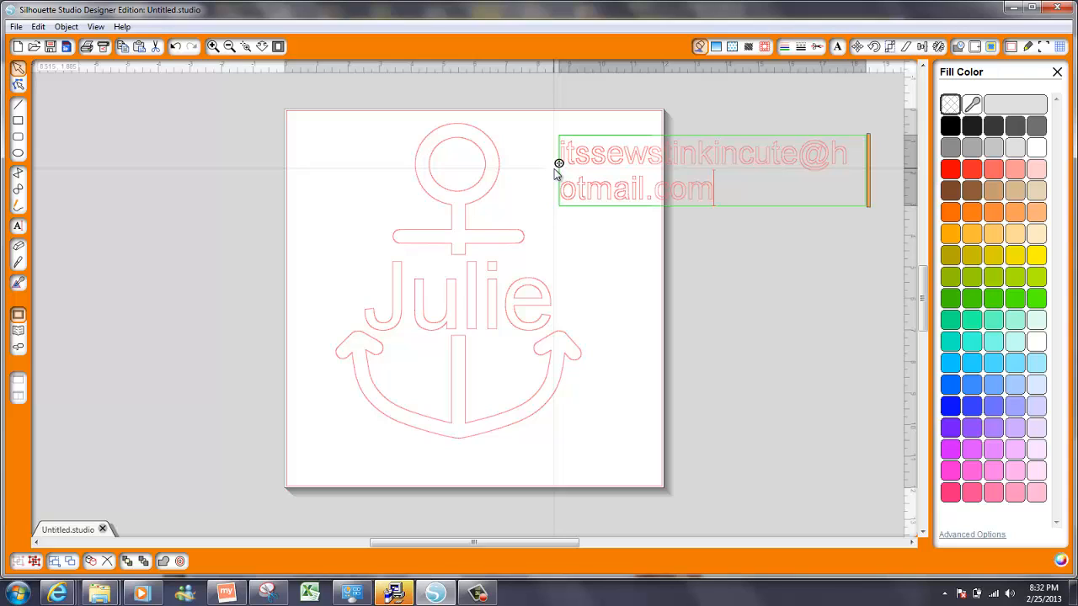
Make the e-mail text's fill and outline colour black
{"action": "key", "text": "ctrl+a"}
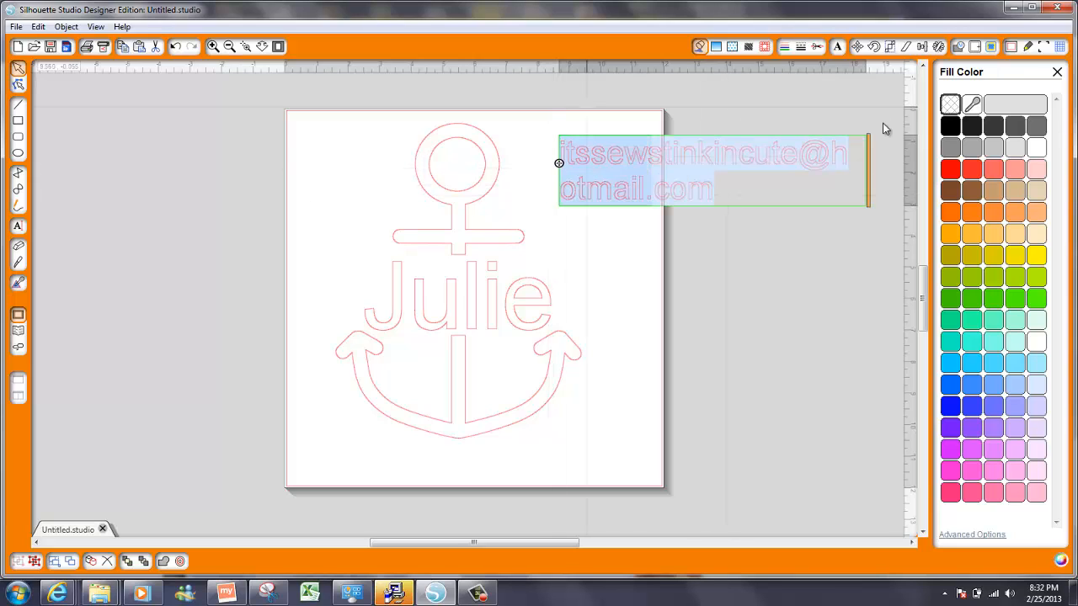
{"action": "left_click", "coordinate": [951, 126]}
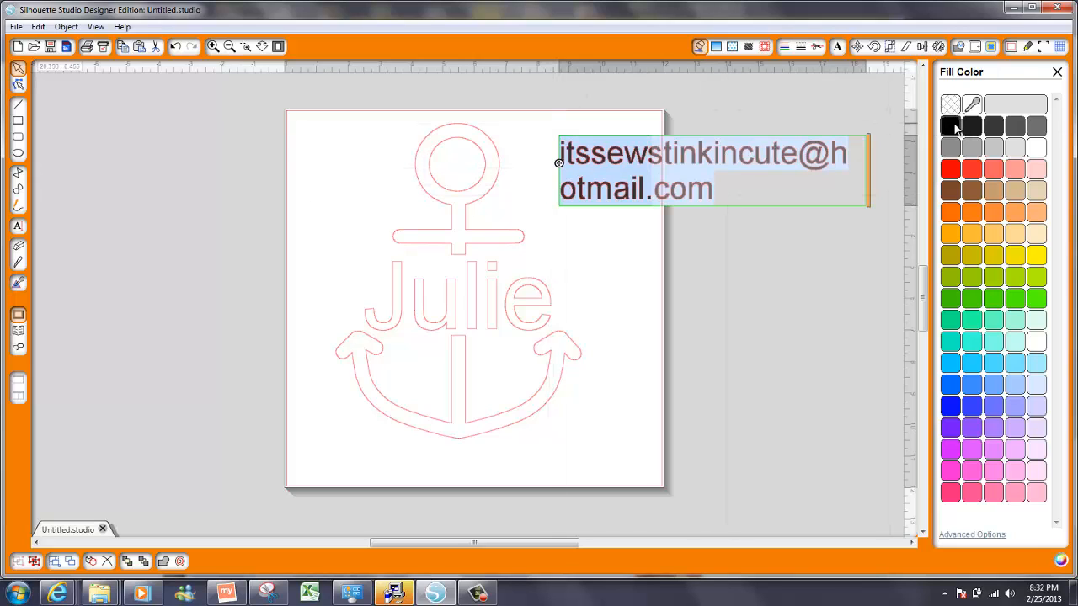
{"action": "left_click", "coordinate": [784, 46]}
{"action": "left_click", "coordinate": [949, 128]}
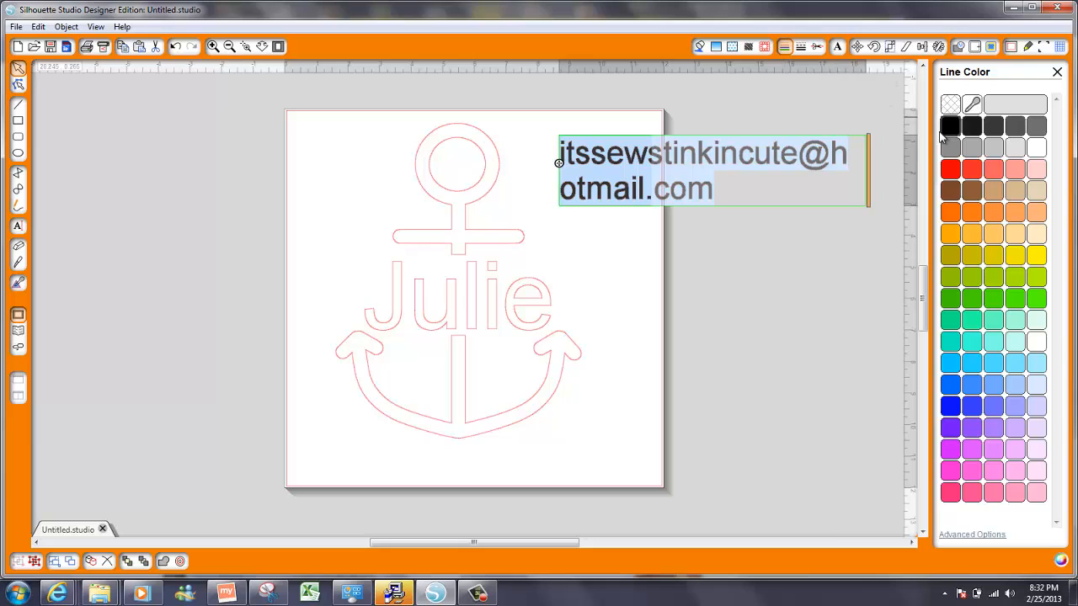
Break the address onto two lines before the @ and move it left over the anchor's ring
{"action": "left_click", "coordinate": [800, 163]}
{"action": "key", "text": "Return"}
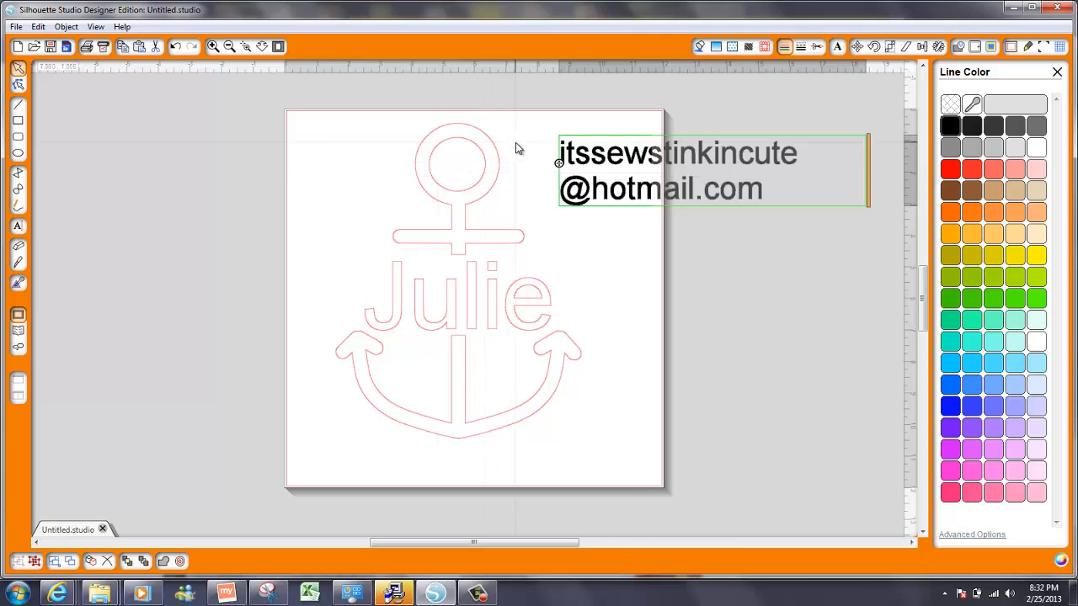
{"action": "left_click_drag", "start_coordinate": [570, 150], "coordinate": [377, 160]}
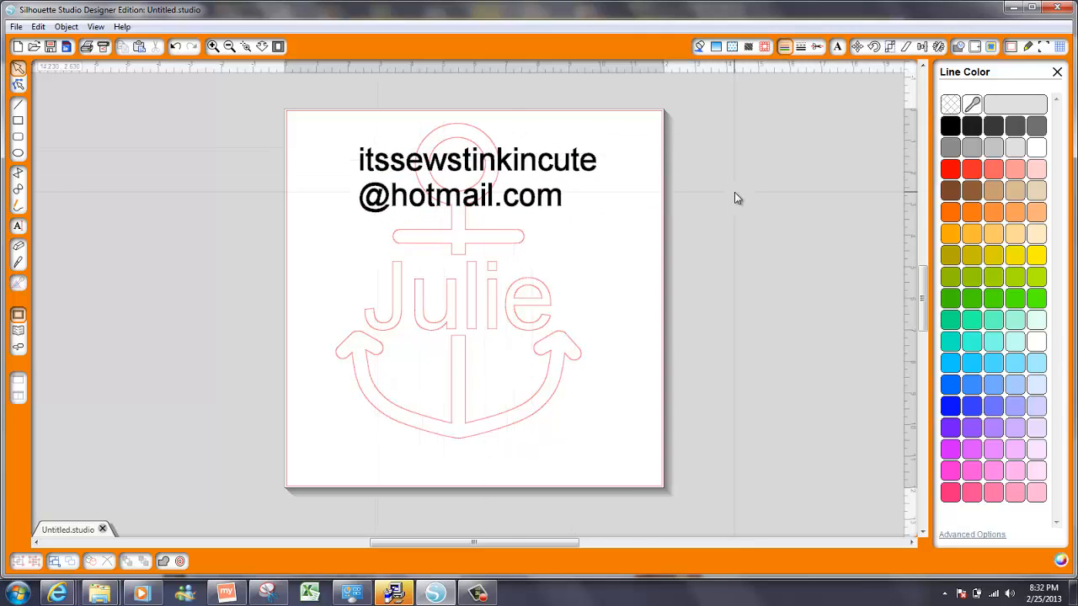